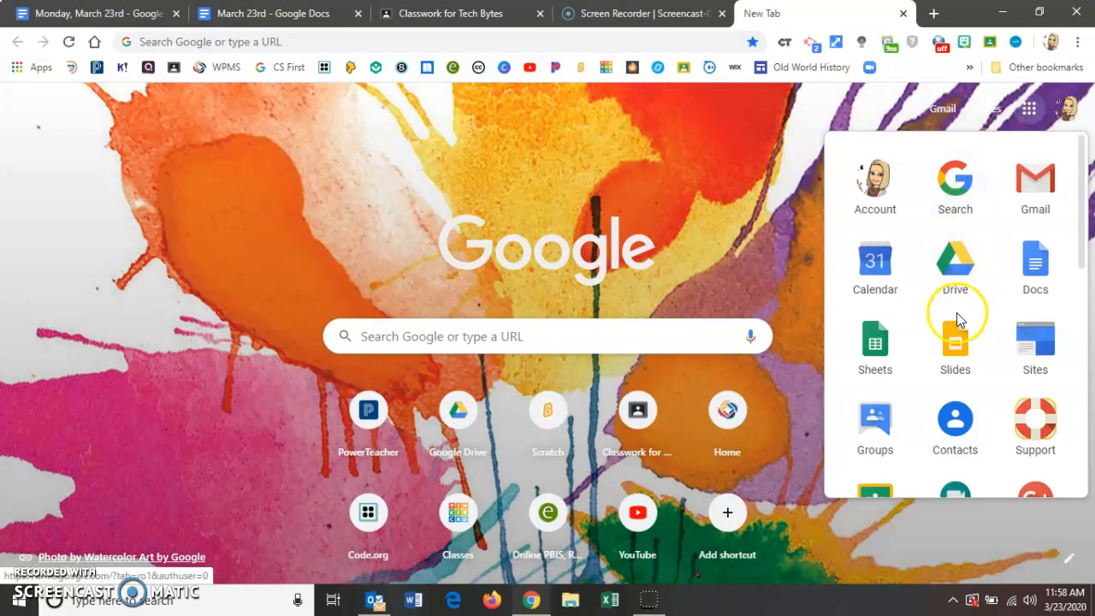
# Go to Google Forms and create a new blank form.
pyautogui.click(957, 451)
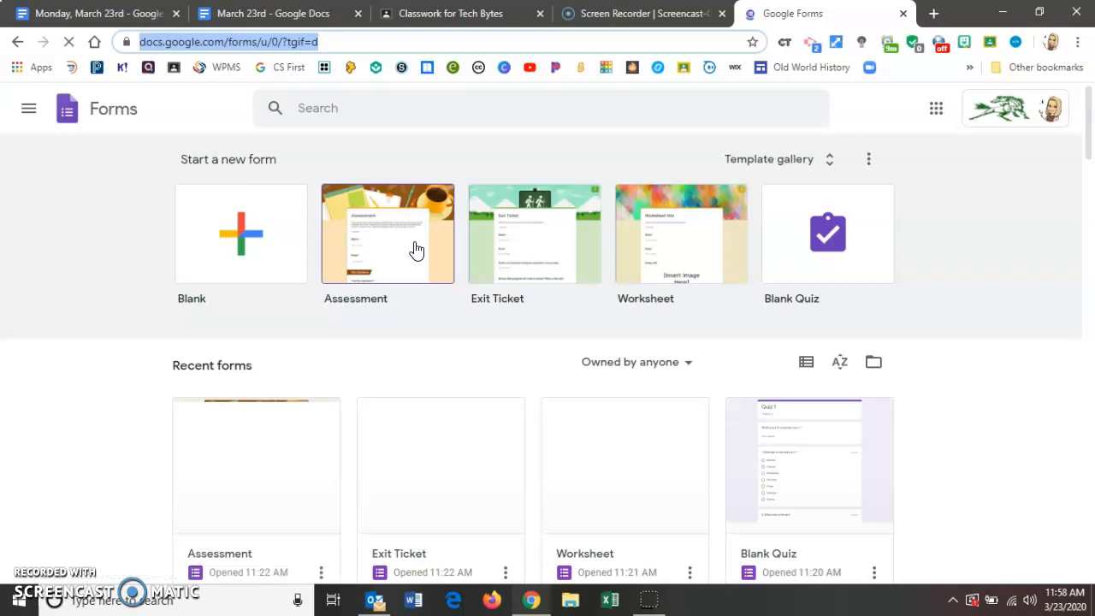
pyautogui.click(244, 242)
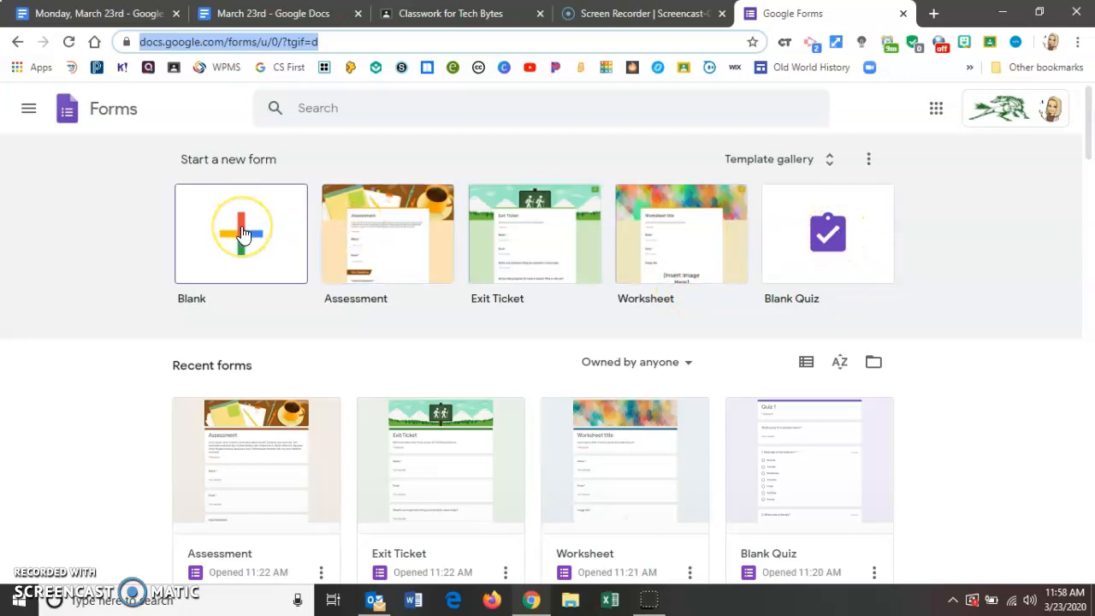
pyautogui.click(296, 230)
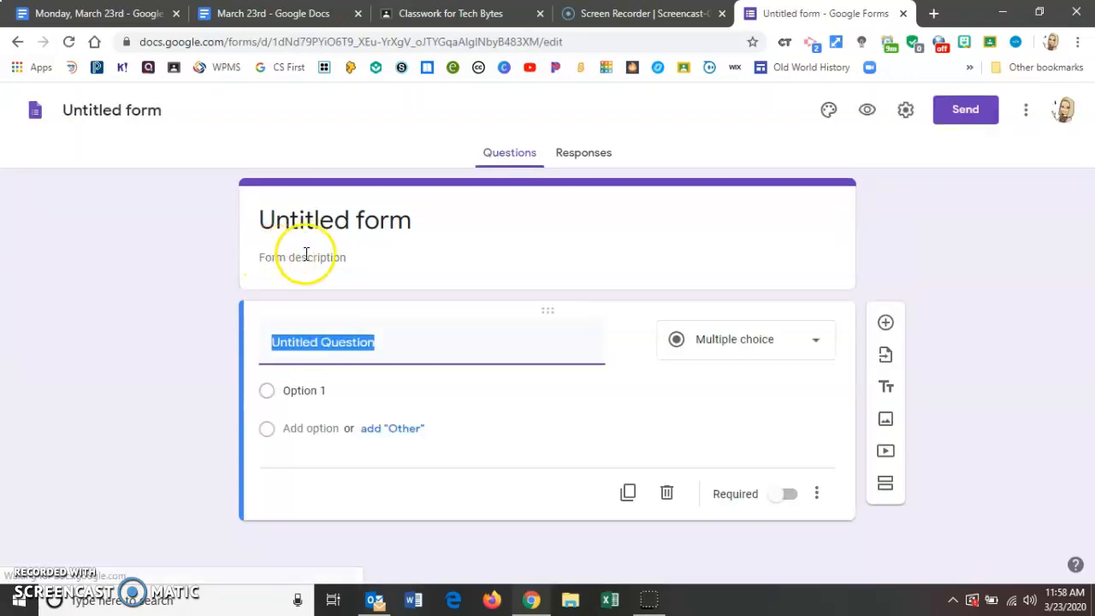
# Turn the form into a quiz in its settings and review the quiz options.
pyautogui.click(907, 111)
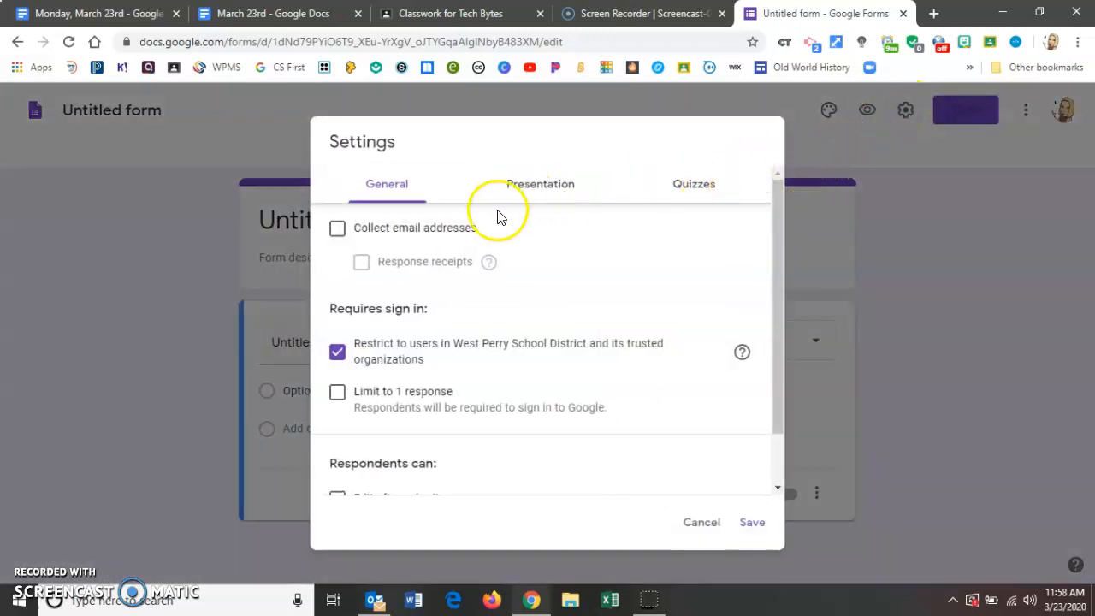
pyautogui.click(693, 190)
pyautogui.click(342, 227)
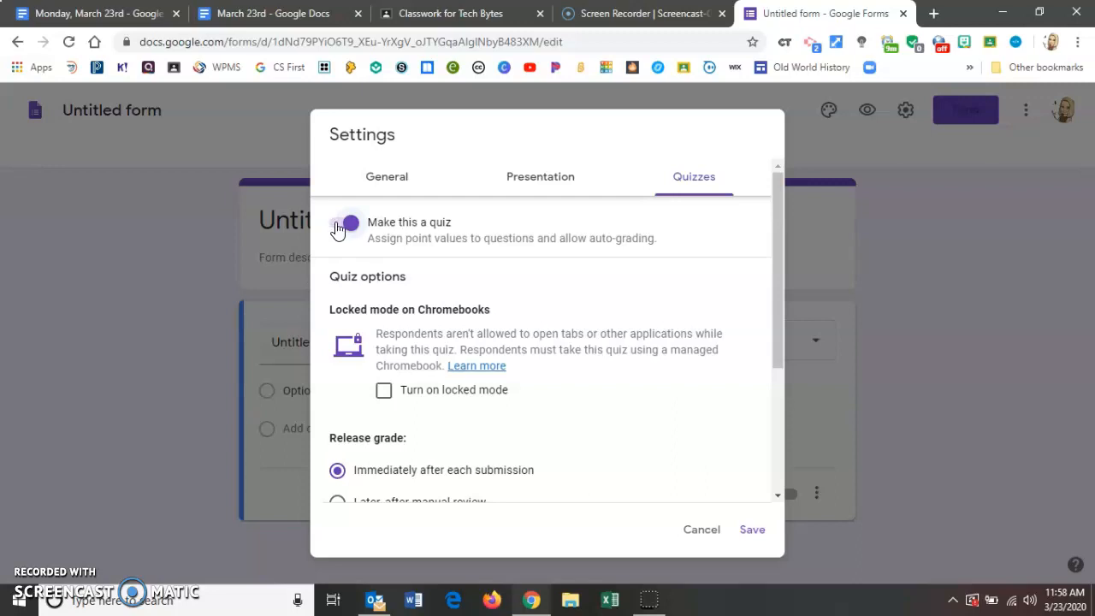
pyautogui.scroll(-2, 369, 236)
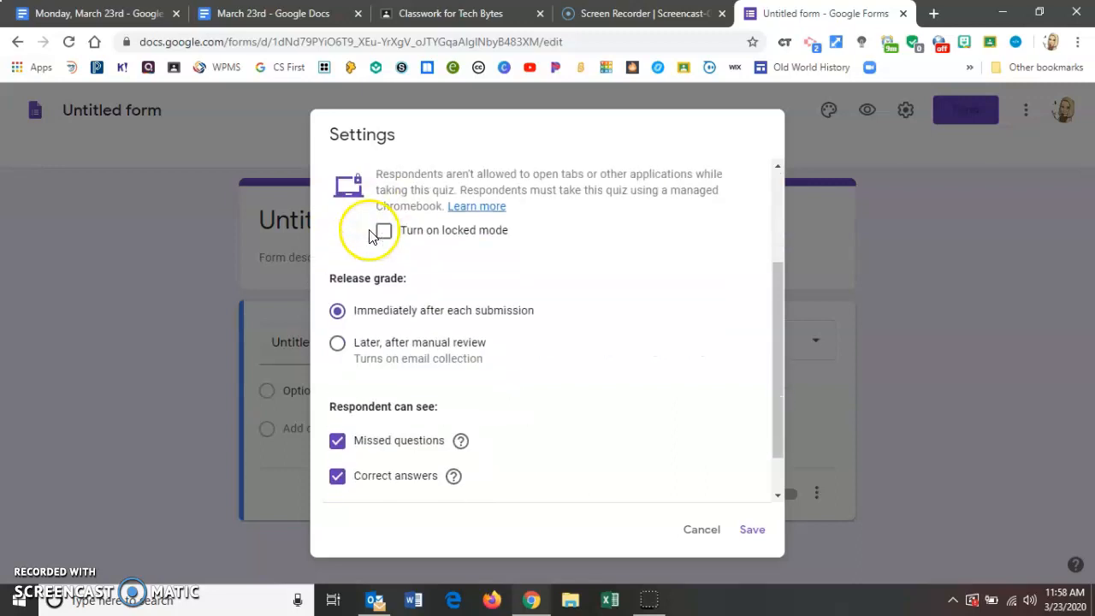
pyautogui.scroll(2, 394, 239)
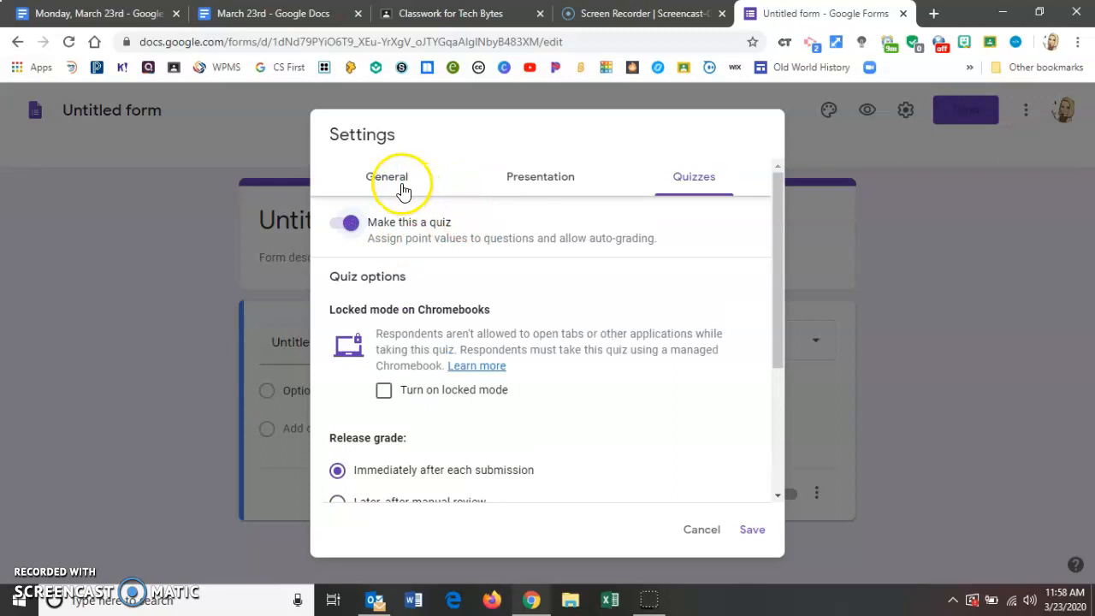
# Limit respondents to 1 response in the general settings and save the form settings.
pyautogui.click(403, 190)
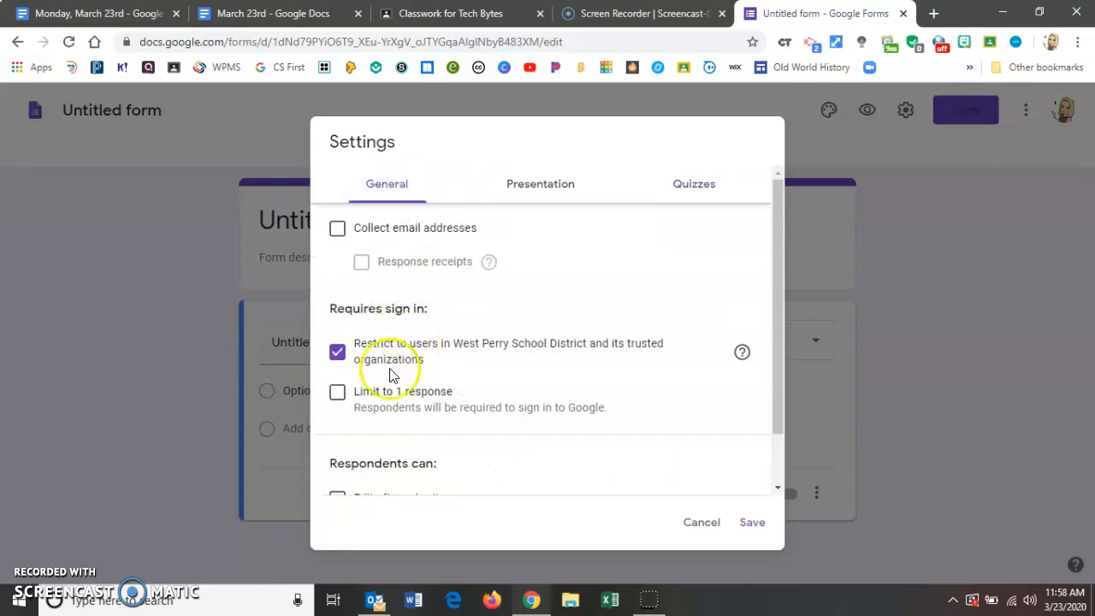
pyautogui.click(338, 394)
pyautogui.scroll(-1, 611, 408)
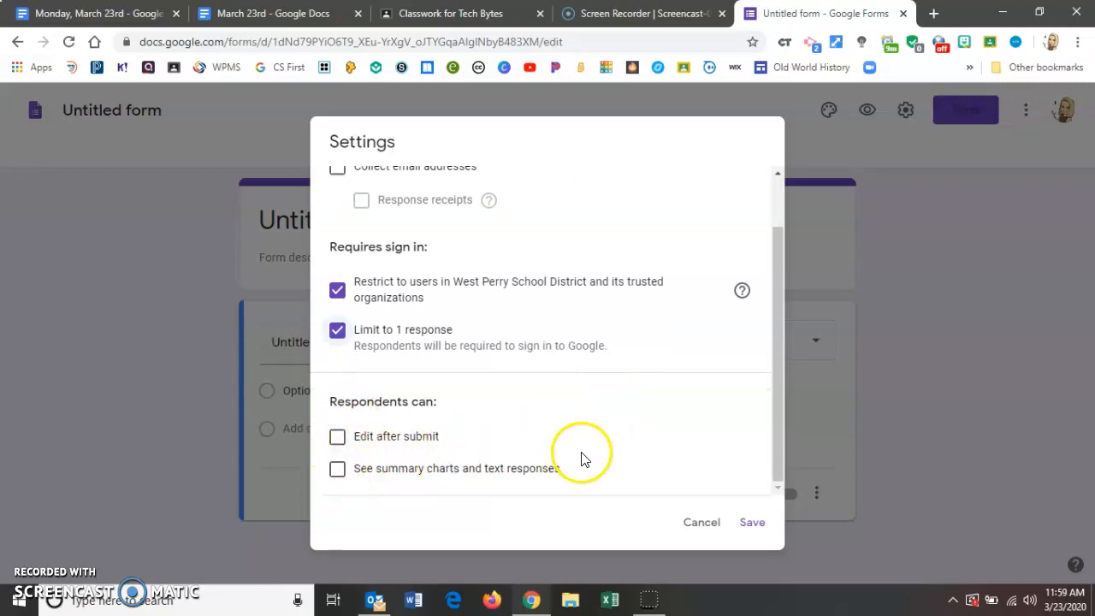
pyautogui.scroll(1, 509, 352)
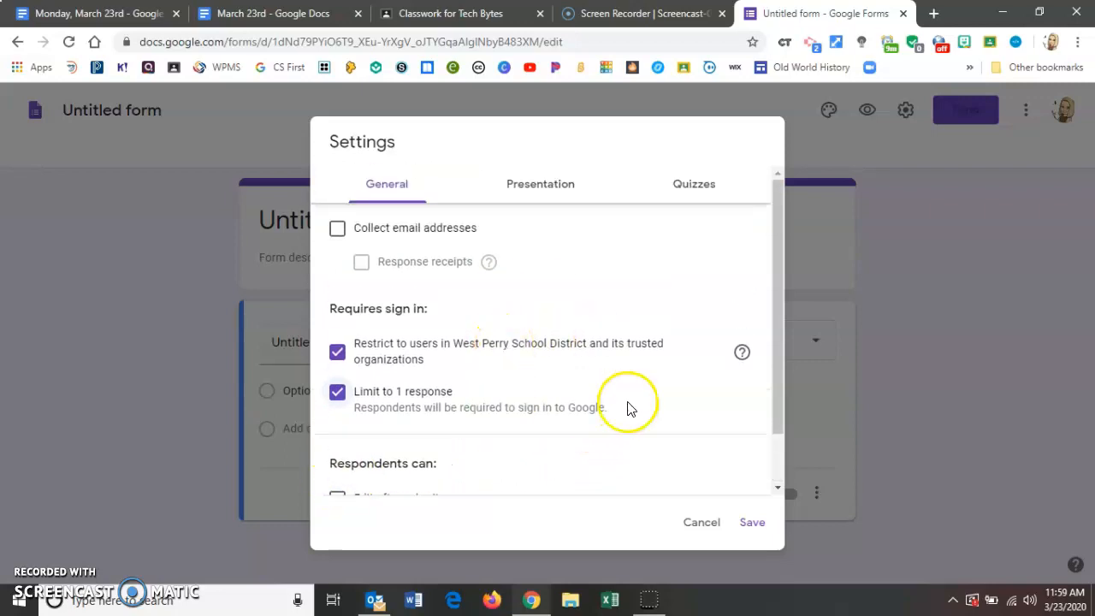
pyautogui.click(752, 522)
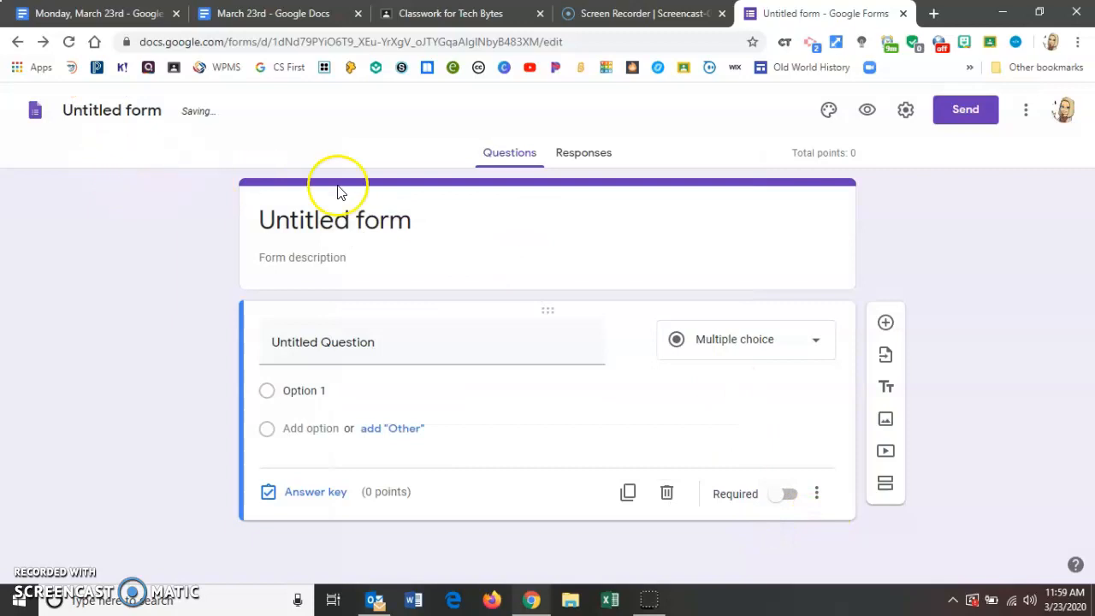
# Set the form's title to "Quiz 1".
pyautogui.click(391, 221)
pyautogui.write('W')
pyautogui.press('BackSpace')
pyautogui.write('Quiz 1')
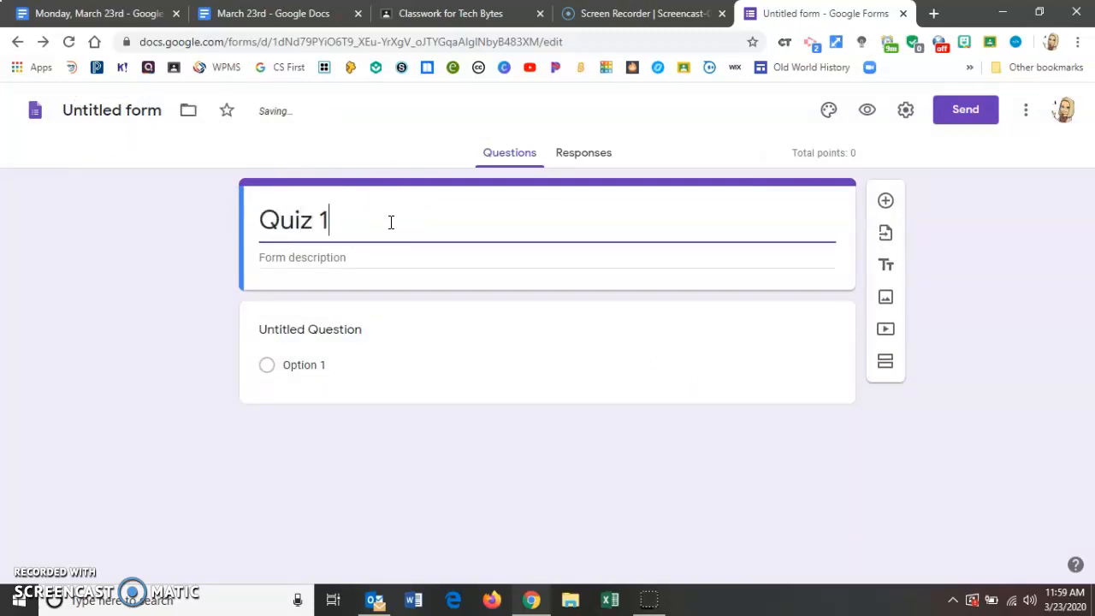
# Word the first question as "What is your first and last name?" with a short answer and make it required.
pyautogui.click(362, 331)
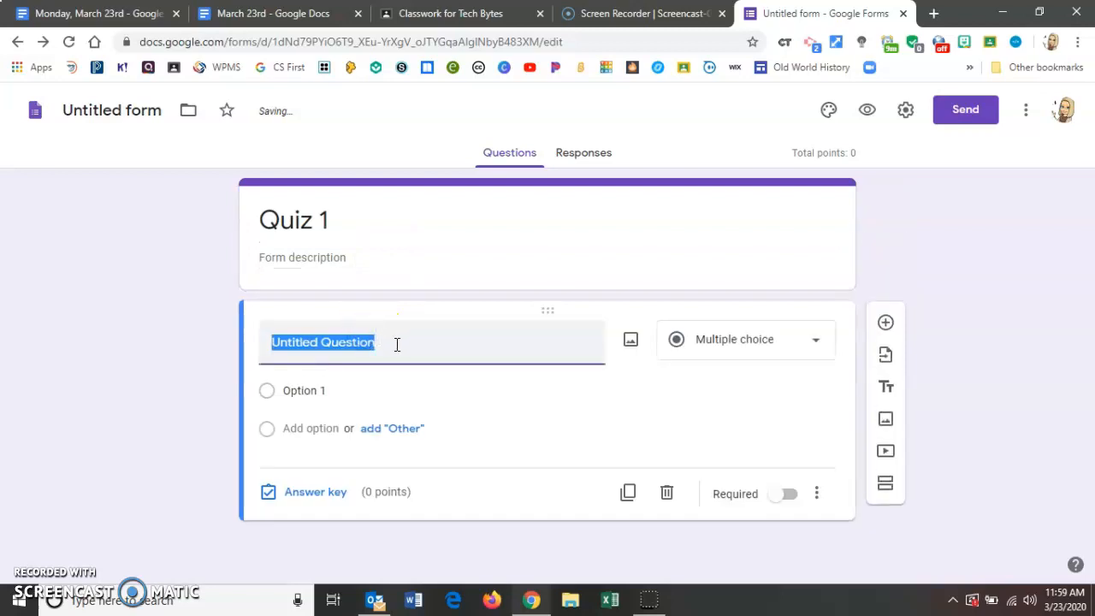
pyautogui.write('What is y')
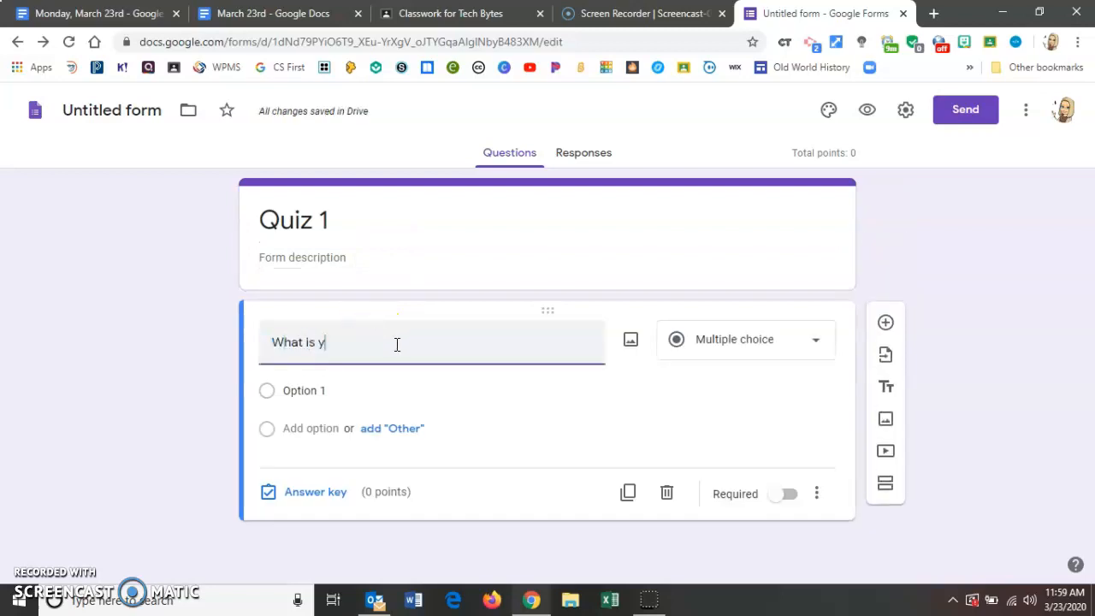
pyautogui.write('our first and last name?')
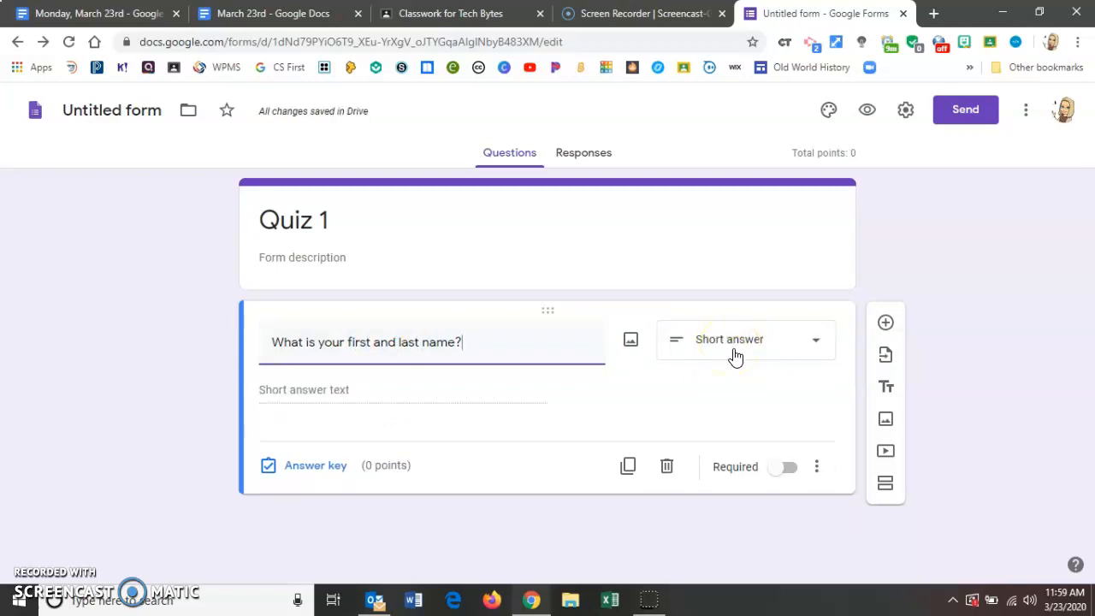
pyautogui.click(780, 472)
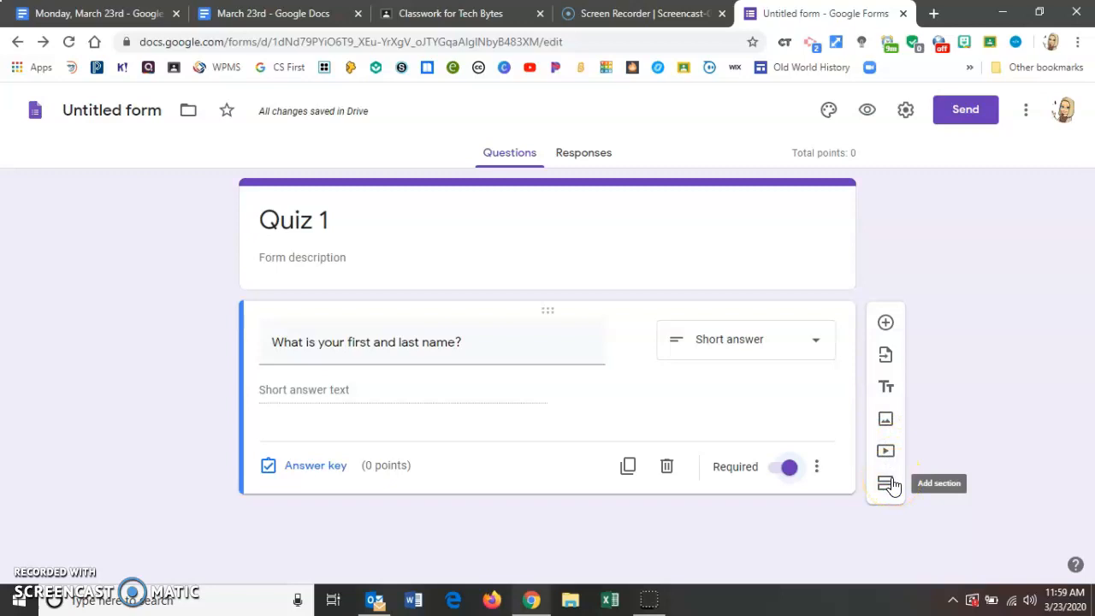
# Add a multiple choice question "1. What day is it?" with all the suggested weekdays, Monday to Sunday, as options.
pyautogui.click(885, 334)
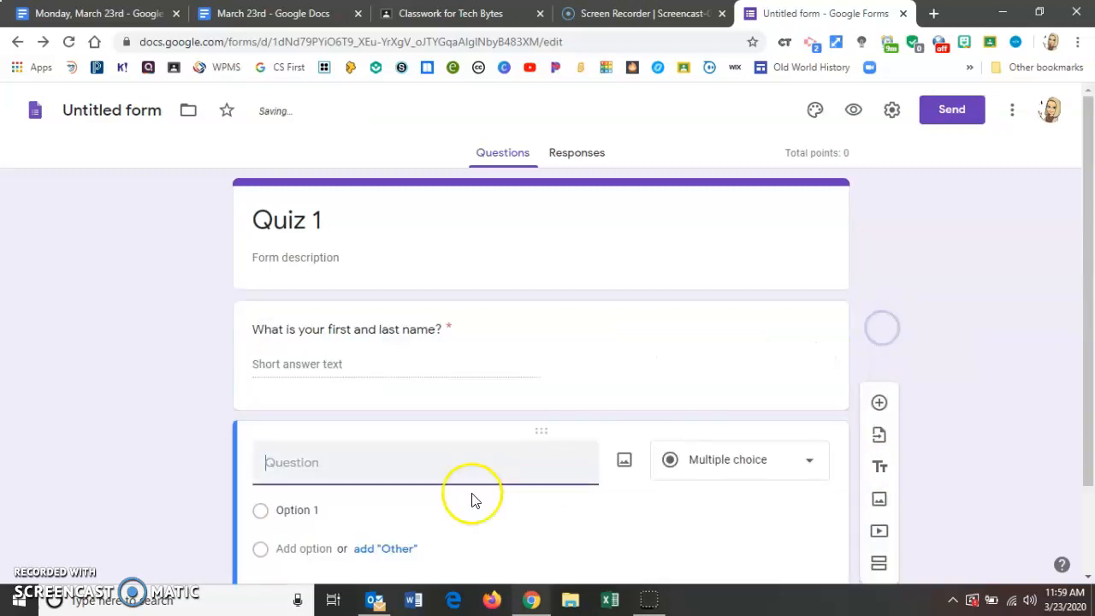
pyautogui.write('1.')
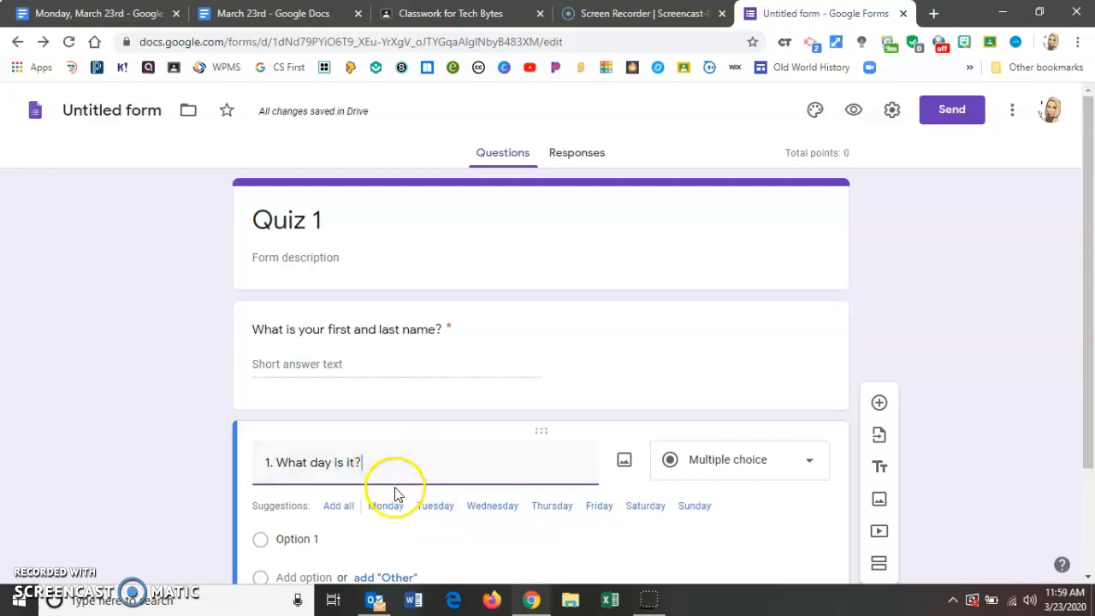
pyautogui.scroll(-1, 343, 449)
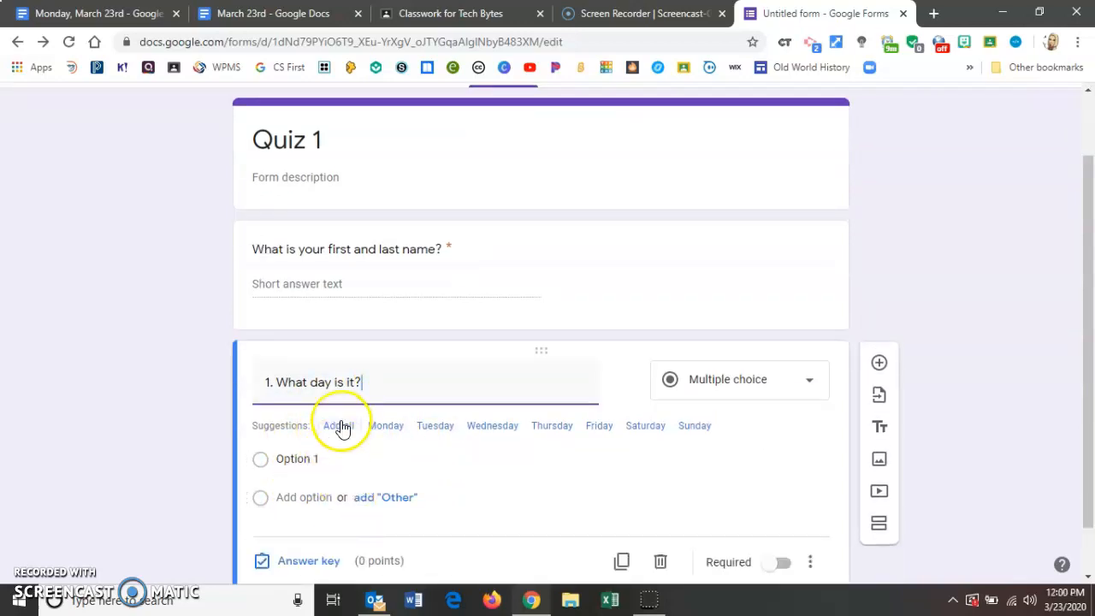
pyautogui.click(339, 430)
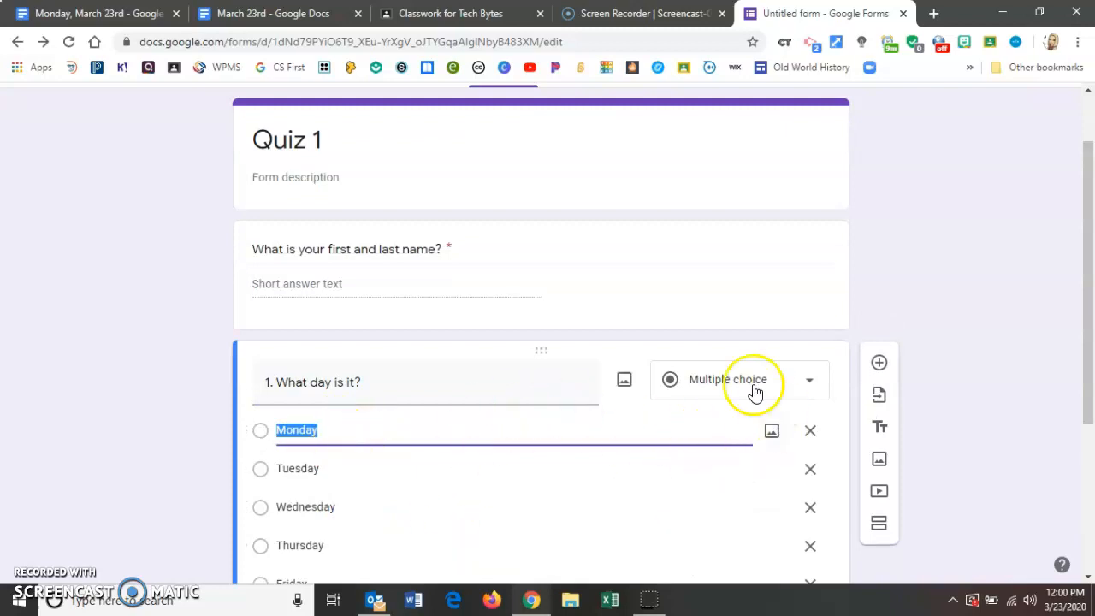
pyautogui.scroll(-1, 497, 460)
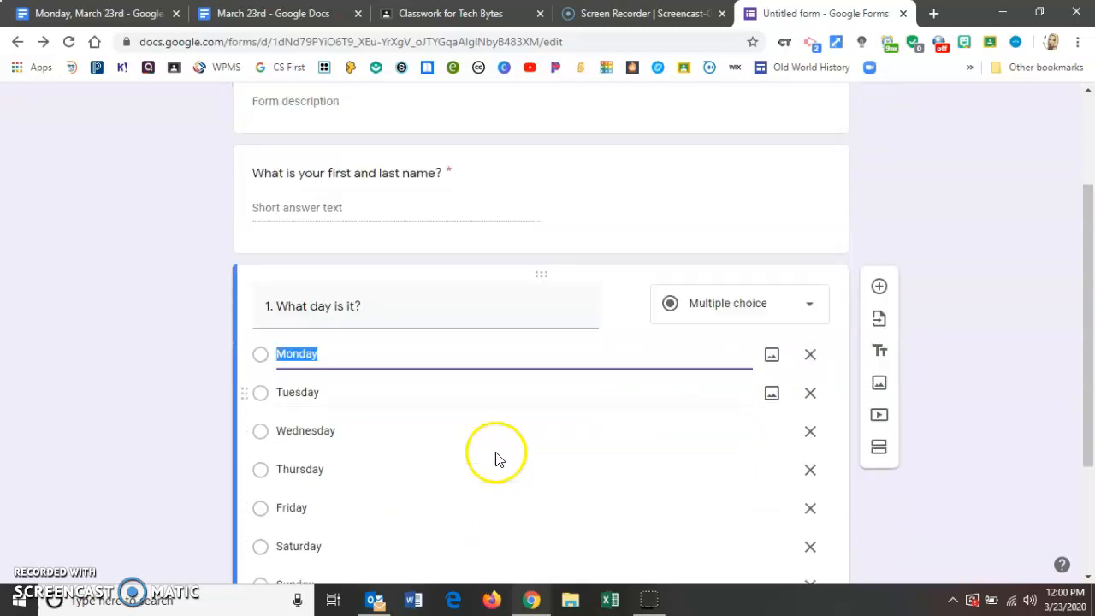
pyautogui.click(810, 306)
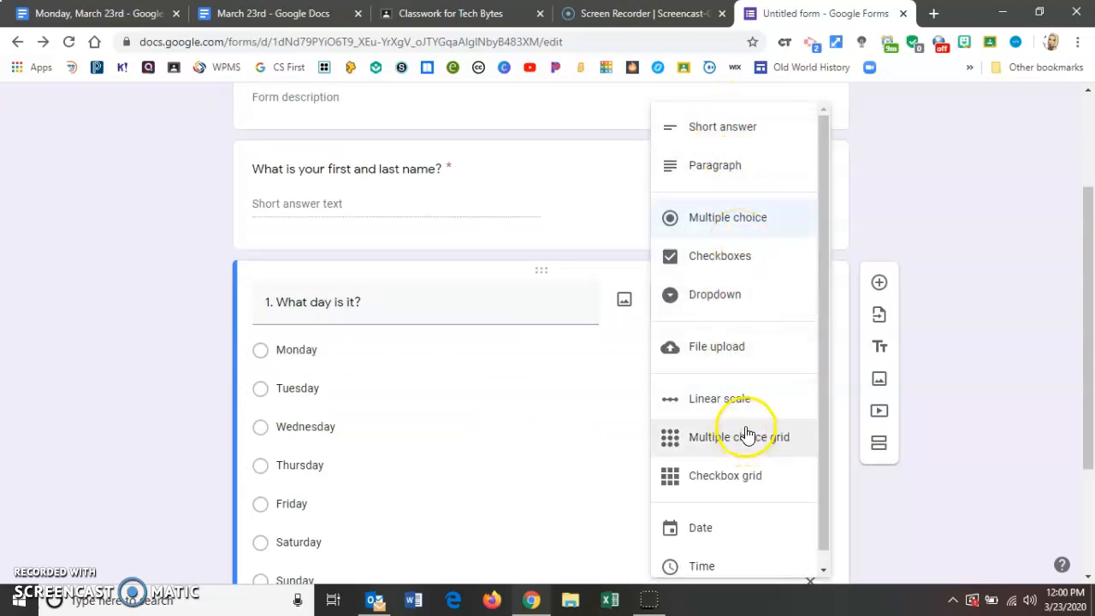
pyautogui.click(585, 317)
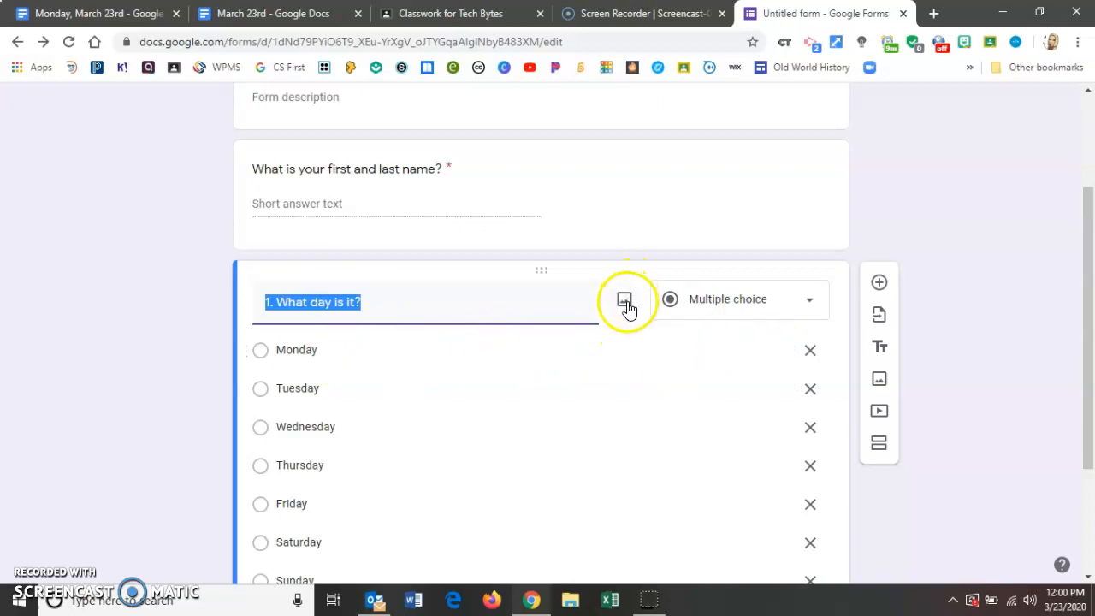
# Upload the "Oh Happy Day" cartoon image from the computer into the "What day is it?" question.
pyautogui.click(625, 302)
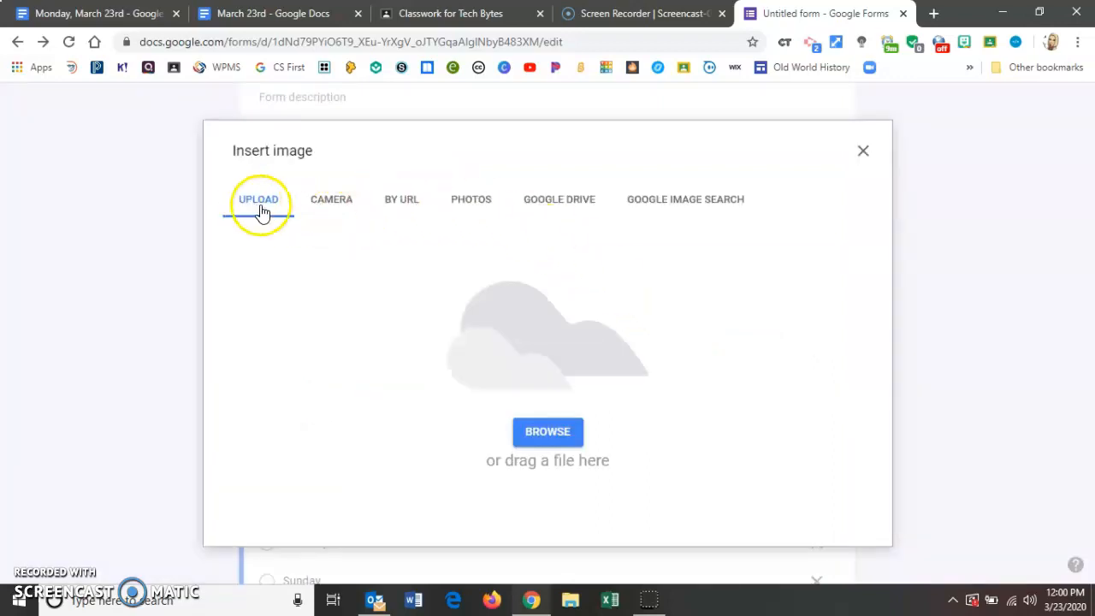
pyautogui.click(540, 433)
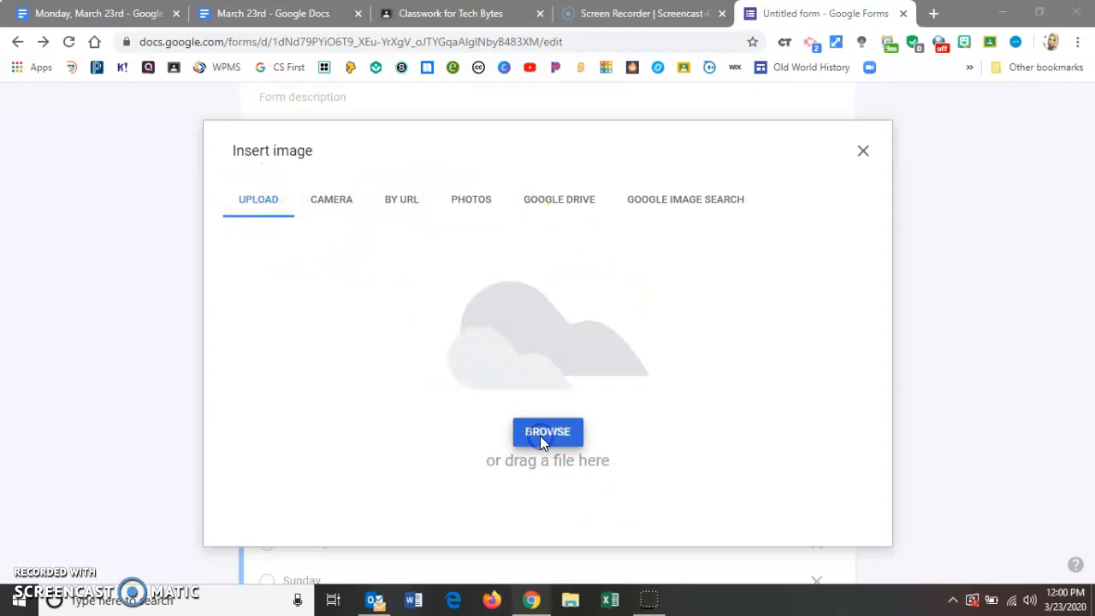
pyautogui.click(263, 272)
pyautogui.click(809, 557)
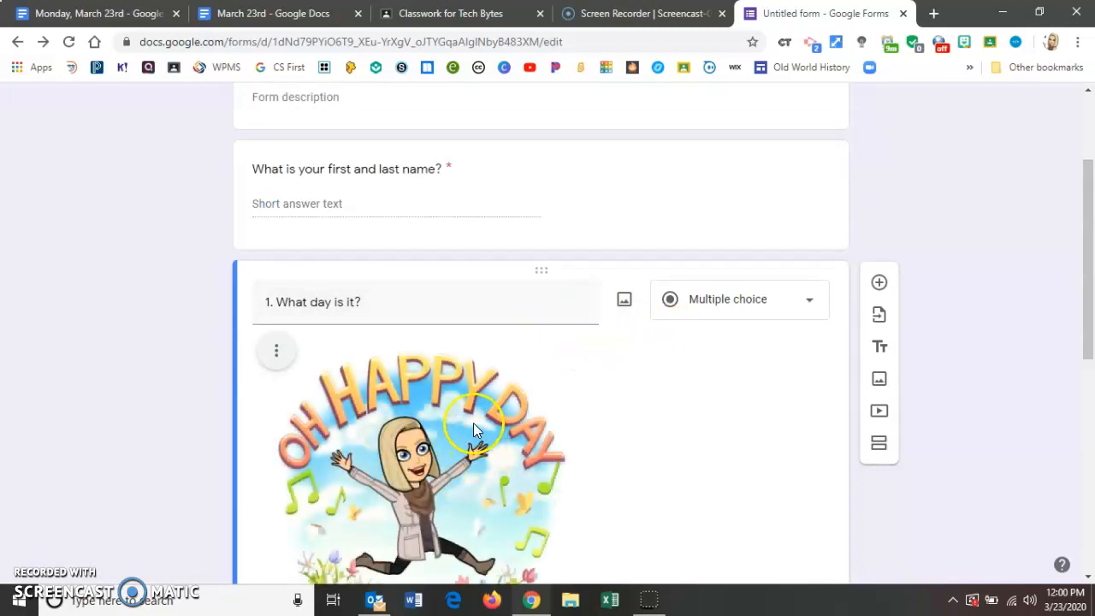
# Make the "What day is it?" question required.
pyautogui.scroll(-1, 469, 432)
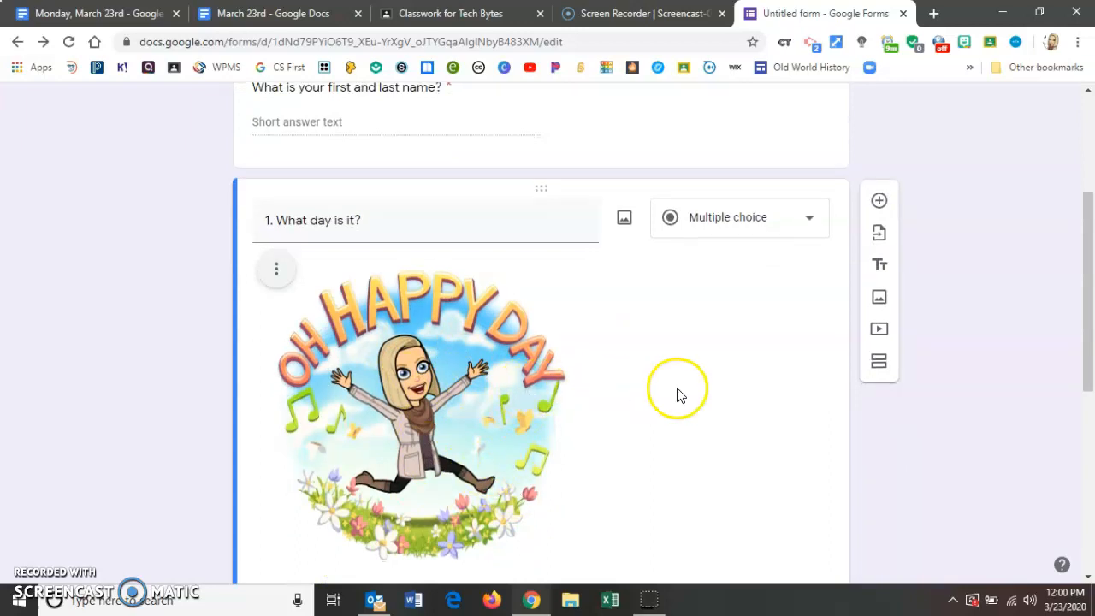
pyautogui.scroll(-5, 680, 395)
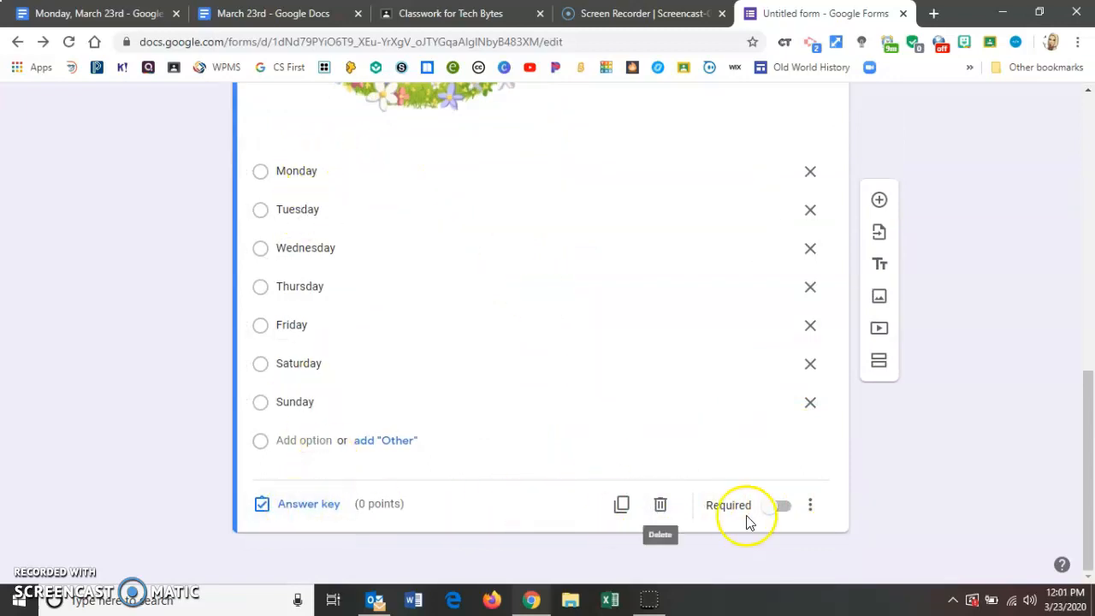
pyautogui.click(772, 512)
# In the weekday question's answer key, set the value to 2 points and mark Monday as the correct answer.
pyautogui.click(322, 503)
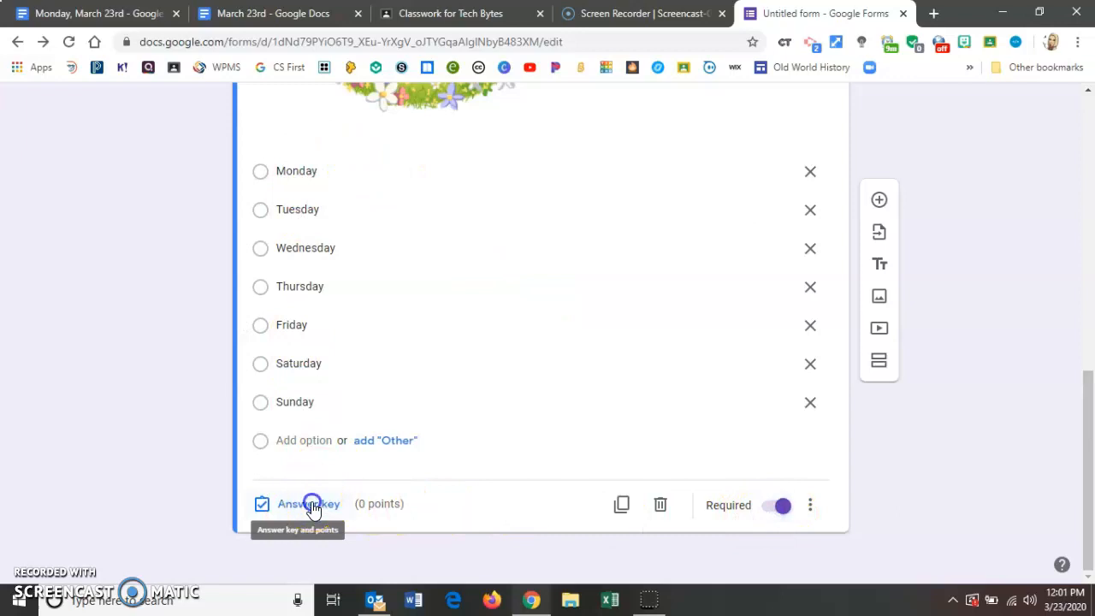
pyautogui.click(785, 331)
pyautogui.click(785, 331)
pyautogui.click(787, 332)
pyautogui.scroll(-4, 745, 379)
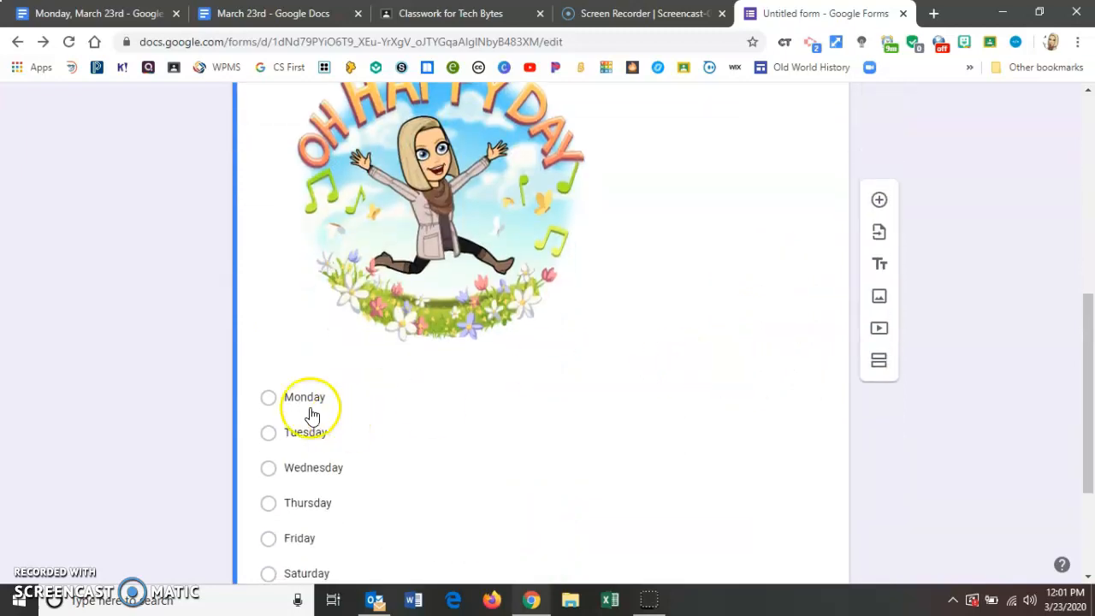
pyautogui.scroll(-2, 274, 403)
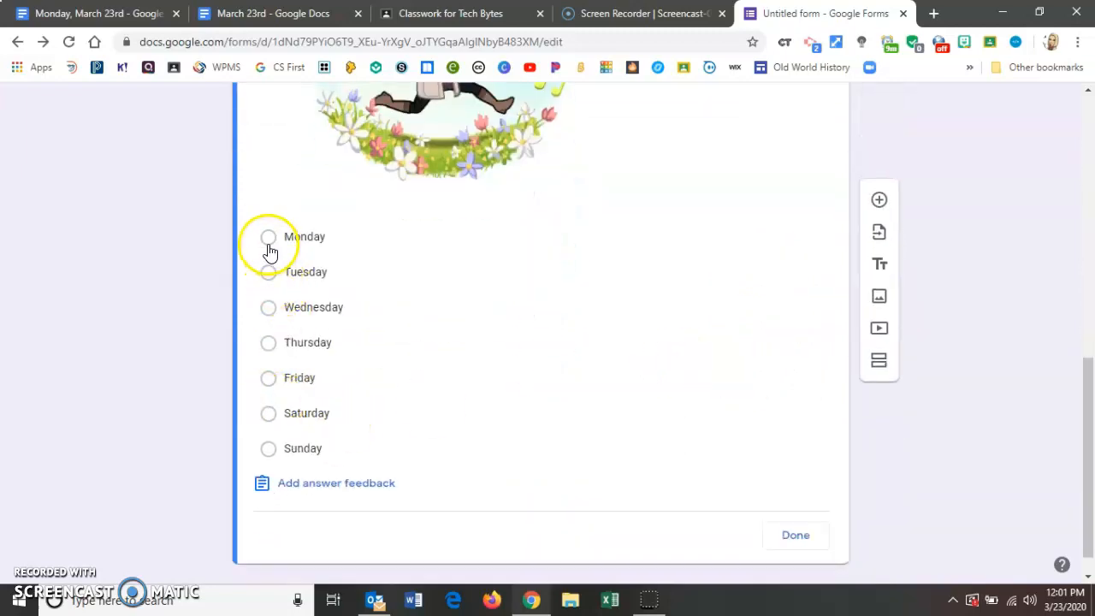
pyautogui.click(269, 243)
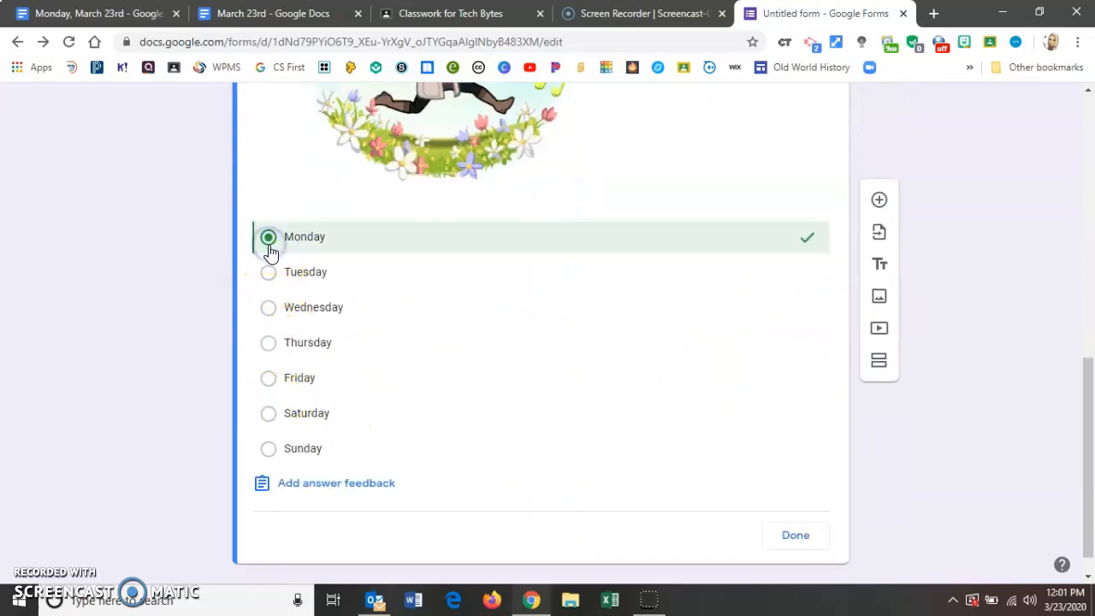
pyautogui.click(796, 534)
# Add a checkboxes question below the weekday question, worded "2. Choose all that apply:".
pyautogui.scroll(-6, 835, 477)
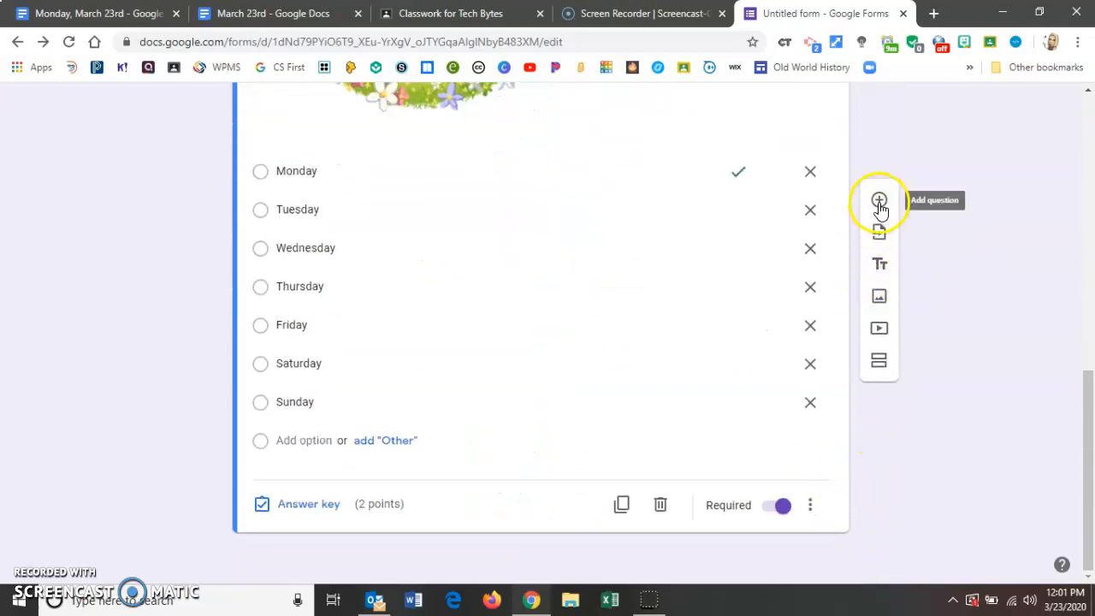
pyautogui.click(880, 202)
pyautogui.click(321, 467)
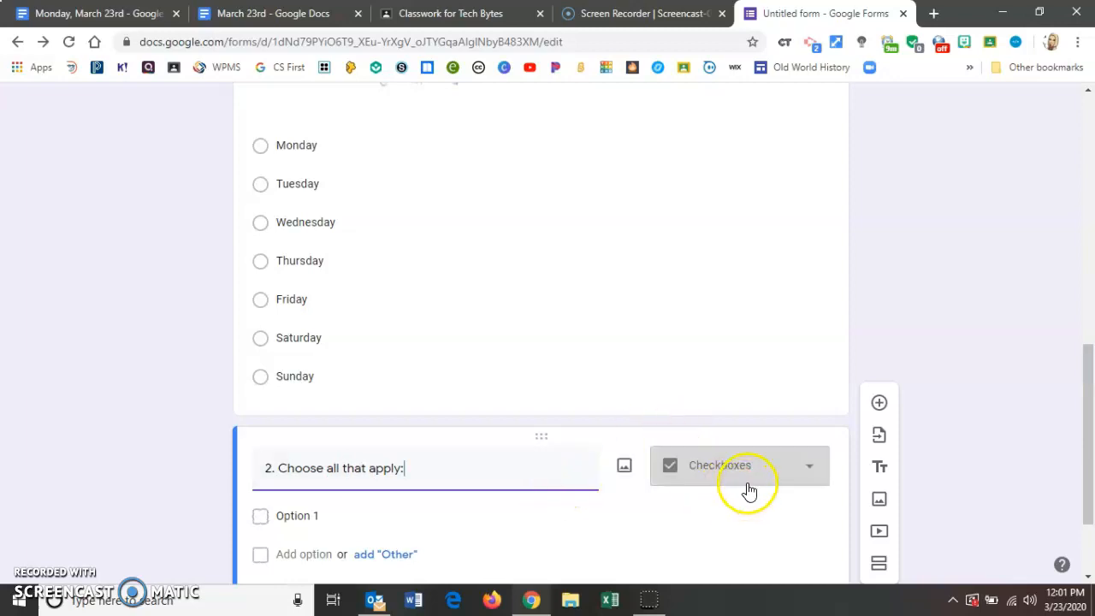
pyautogui.click(802, 466)
pyautogui.click(840, 366)
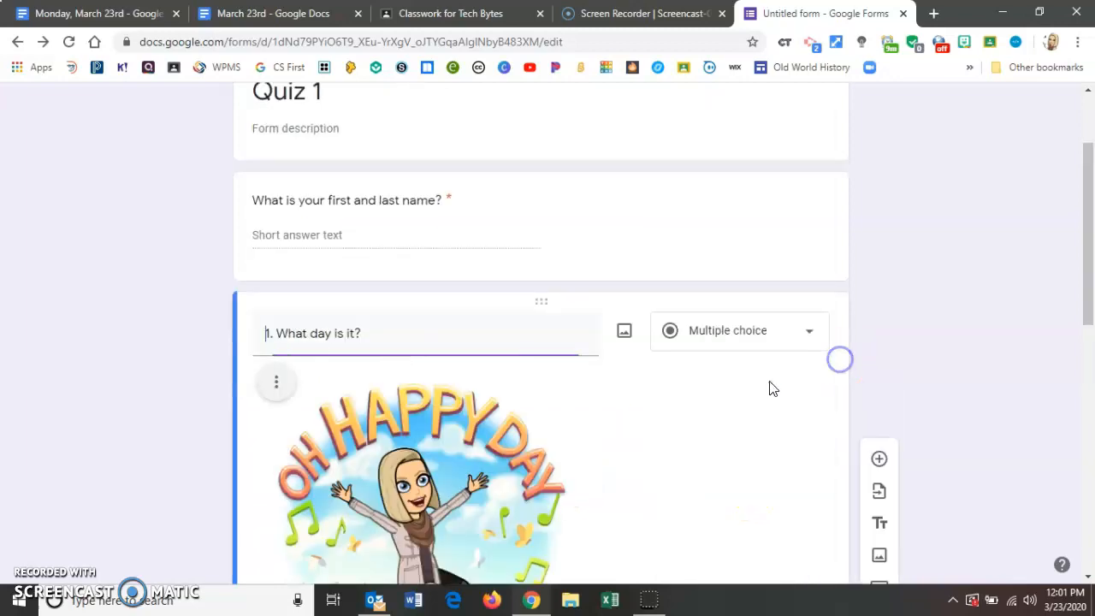
# Give the "2. Choose all that apply:" question the options blue, purple, red, yellow and pink.
pyautogui.scroll(-3, 587, 457)
pyautogui.scroll(-4, 598, 455)
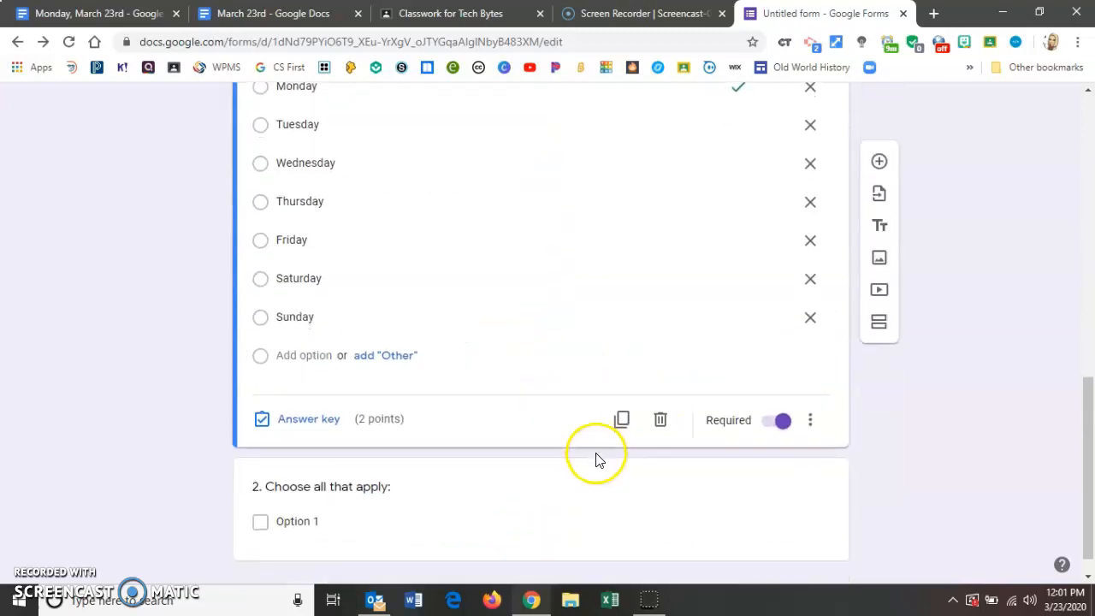
pyautogui.click(403, 491)
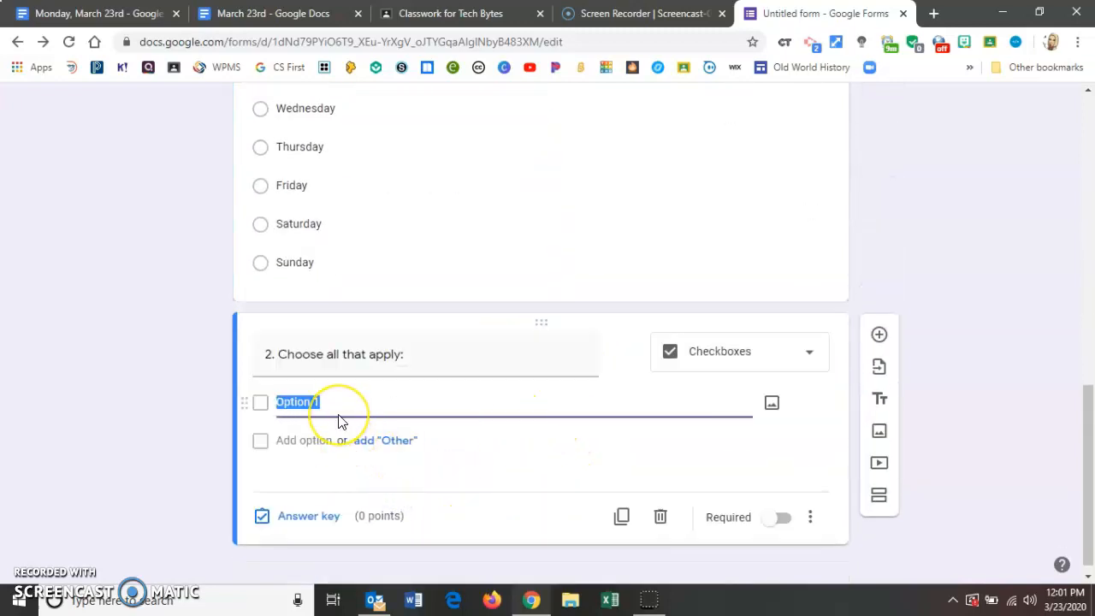
pyautogui.click(323, 443)
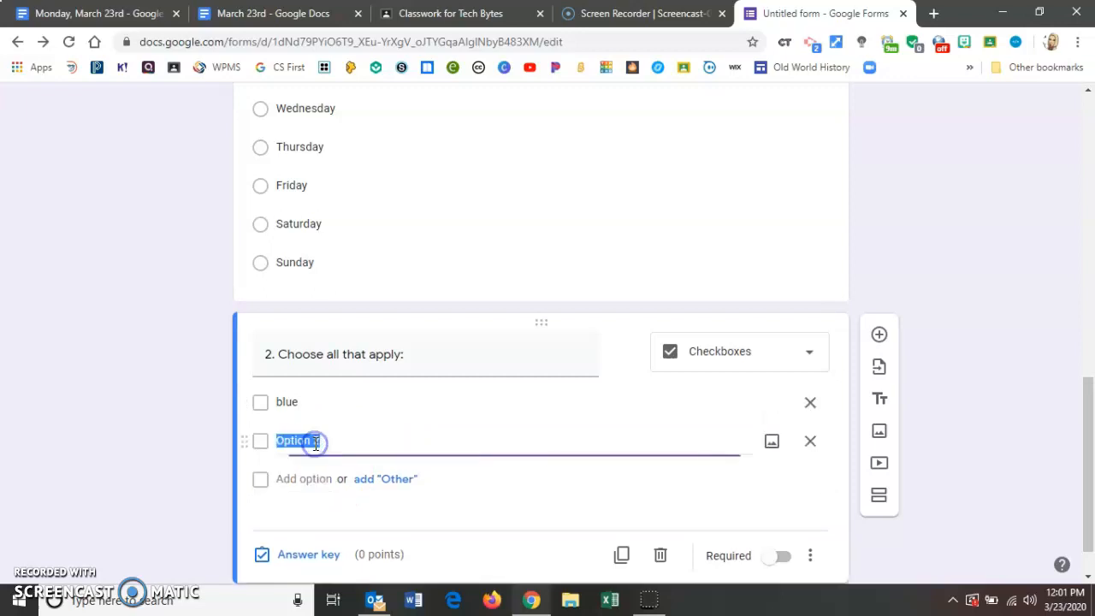
pyautogui.click(312, 479)
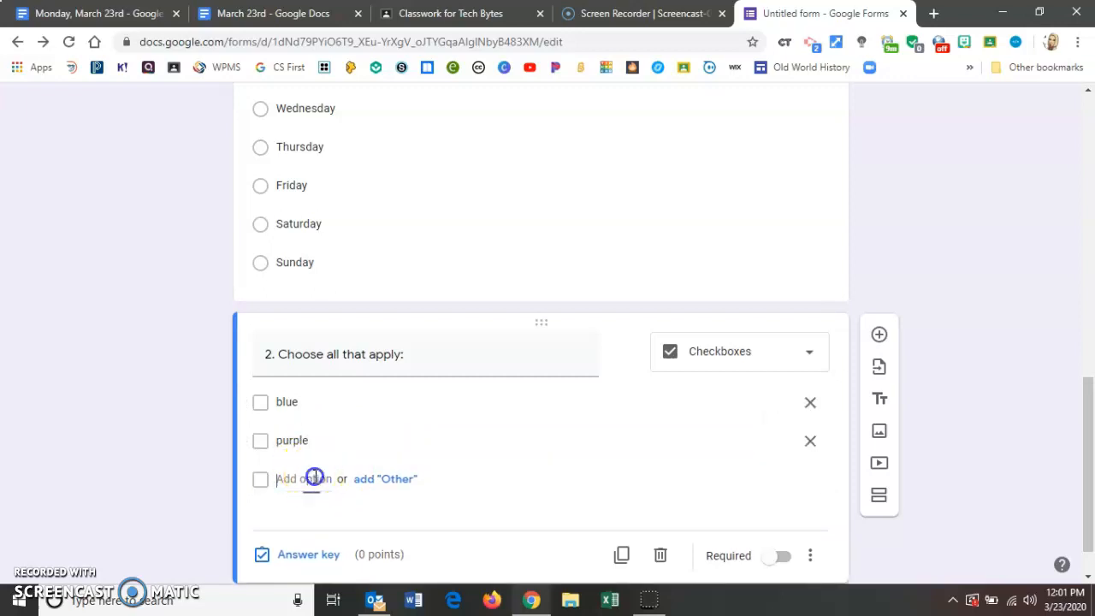
pyautogui.write('red')
pyautogui.click(294, 519)
pyautogui.write('yellow')
pyautogui.click(301, 555)
pyautogui.write('pin')
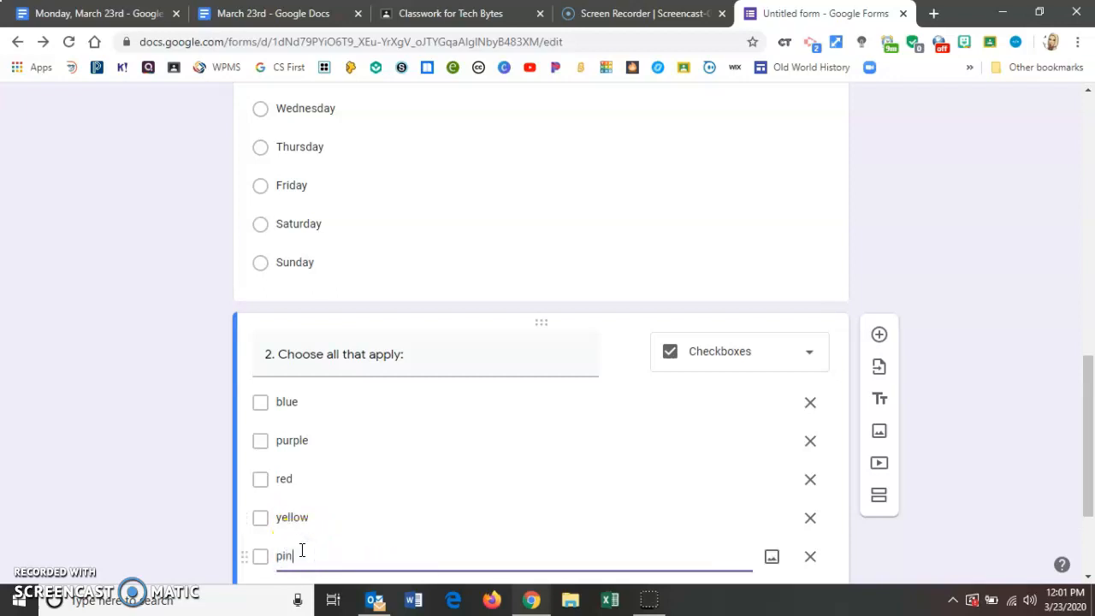
pyautogui.write('k')
# Make the checkboxes question required and set its answer key to 2 points with blue, yellow and pink as correct answers.
pyautogui.scroll(-2, 770, 470)
pyautogui.click(780, 512)
pyautogui.click(308, 512)
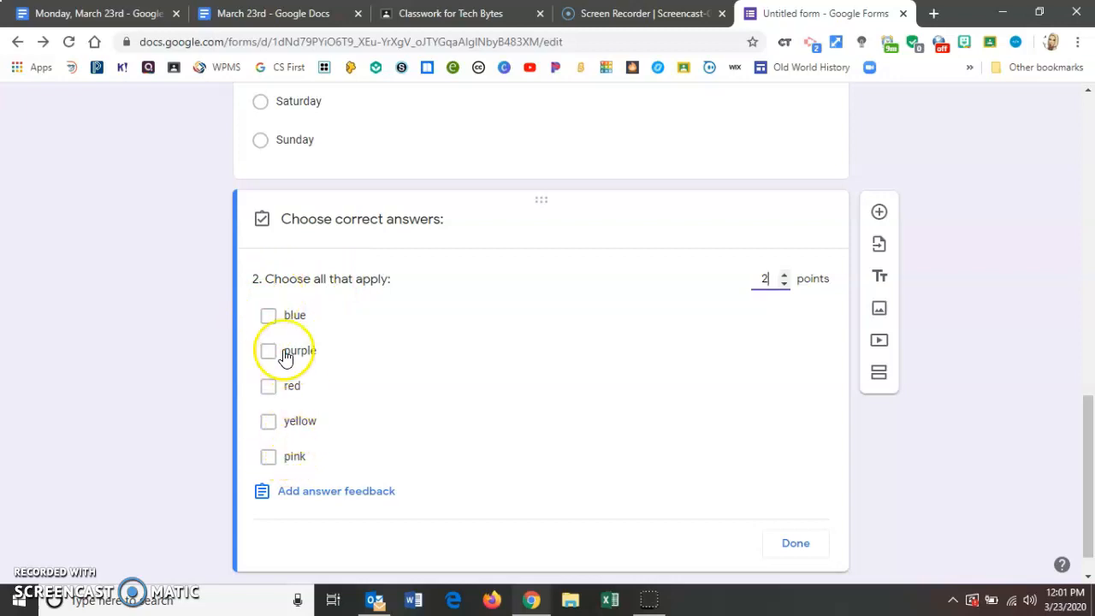
pyautogui.click(270, 318)
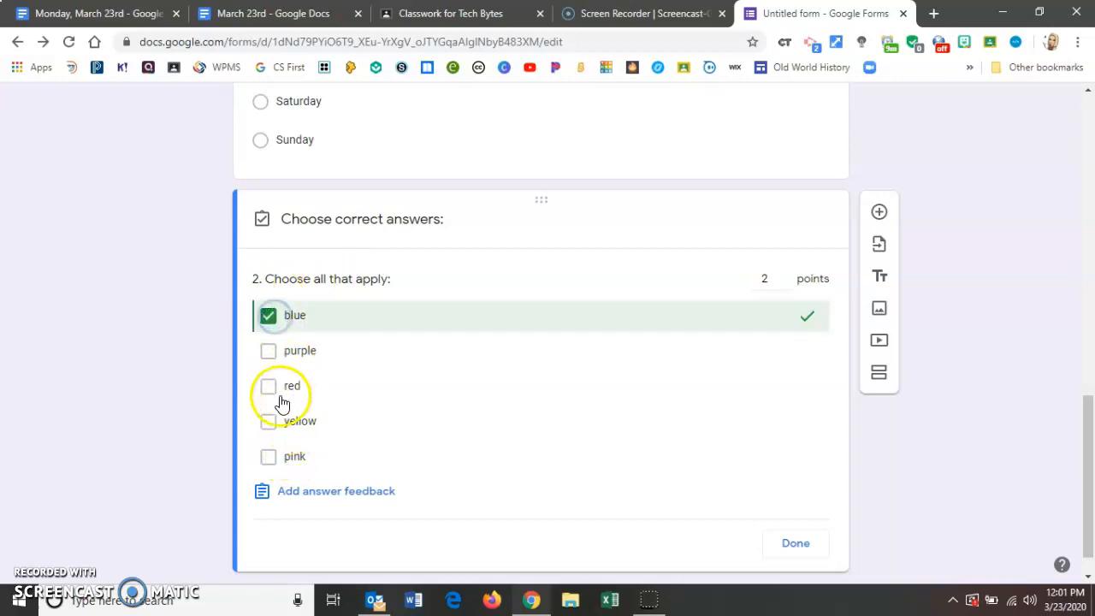
pyautogui.click(271, 457)
pyautogui.click(270, 423)
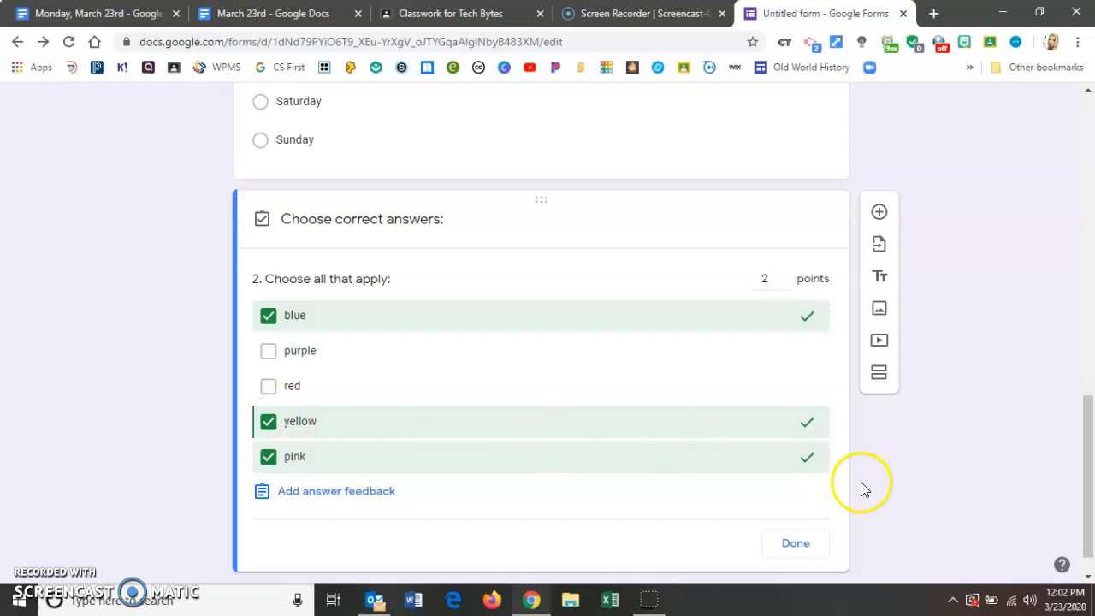
pyautogui.click(796, 545)
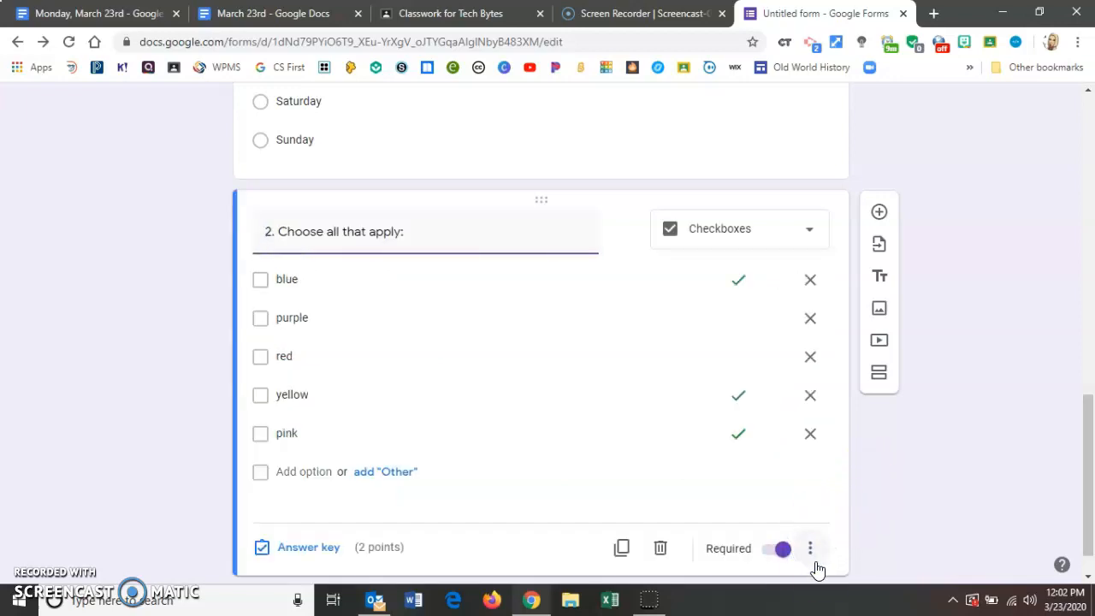
# Add a new section after the checkboxes question and rename the untitled form file as Quiz 1.
pyautogui.scroll(-1, 834, 563)
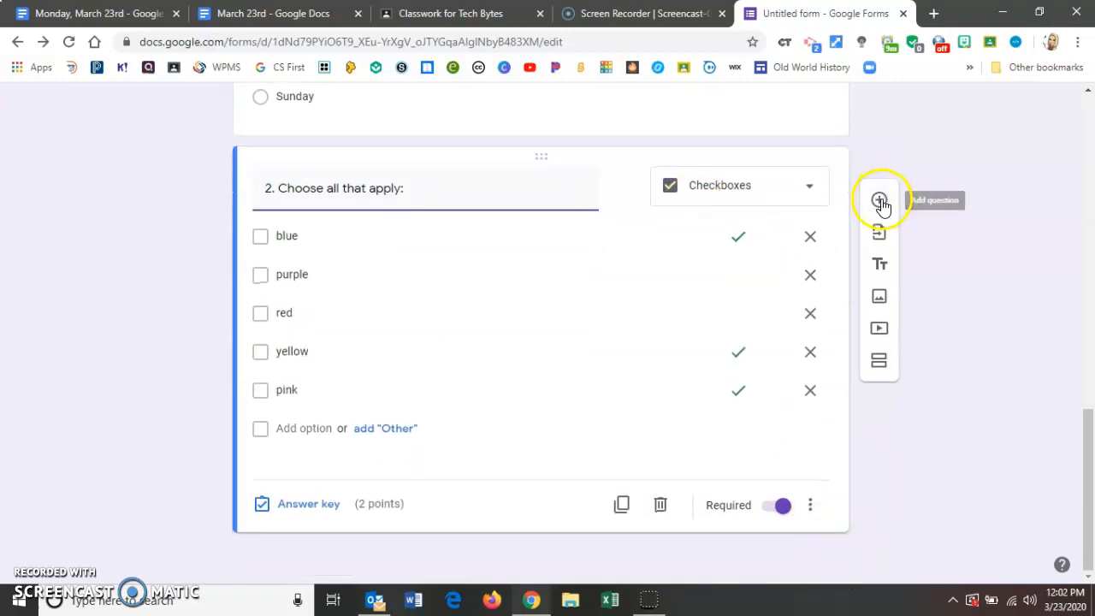
pyautogui.click(881, 361)
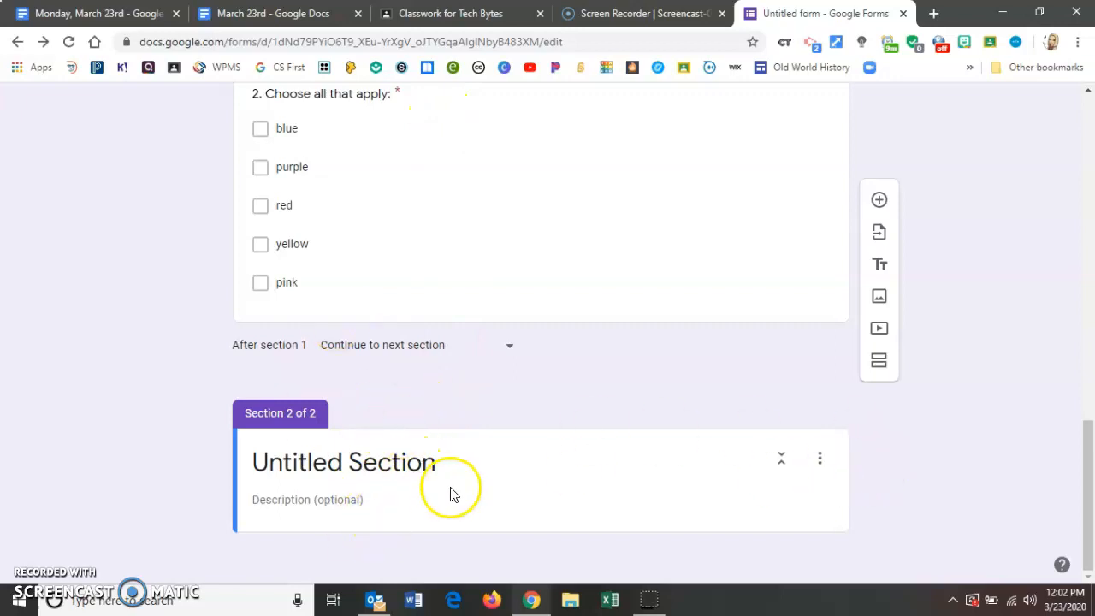
pyautogui.scroll(15, 360, 465)
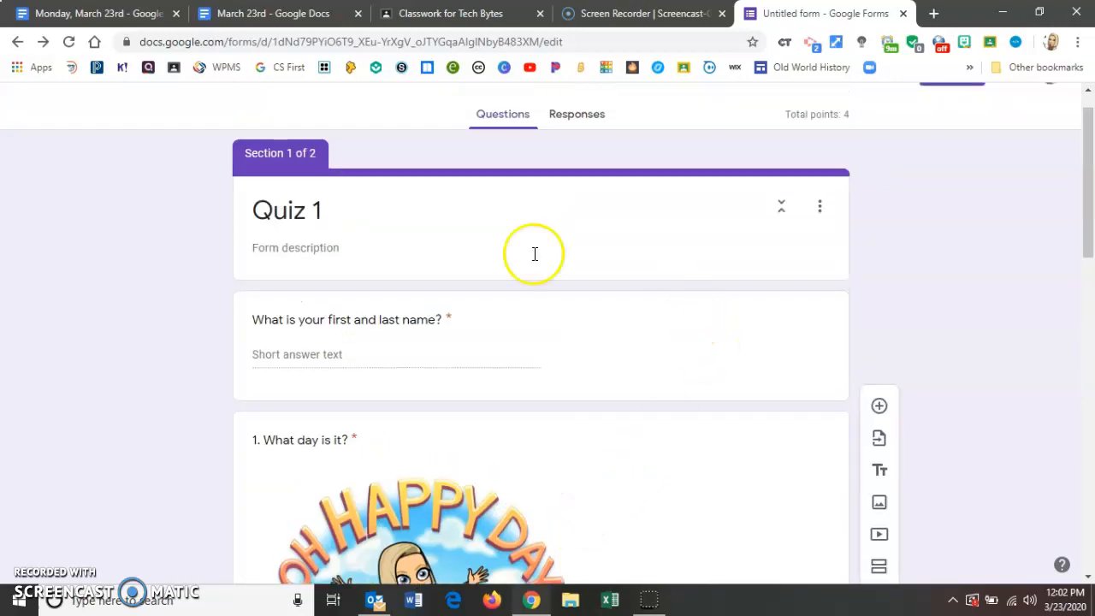
pyautogui.scroll(1, 714, 291)
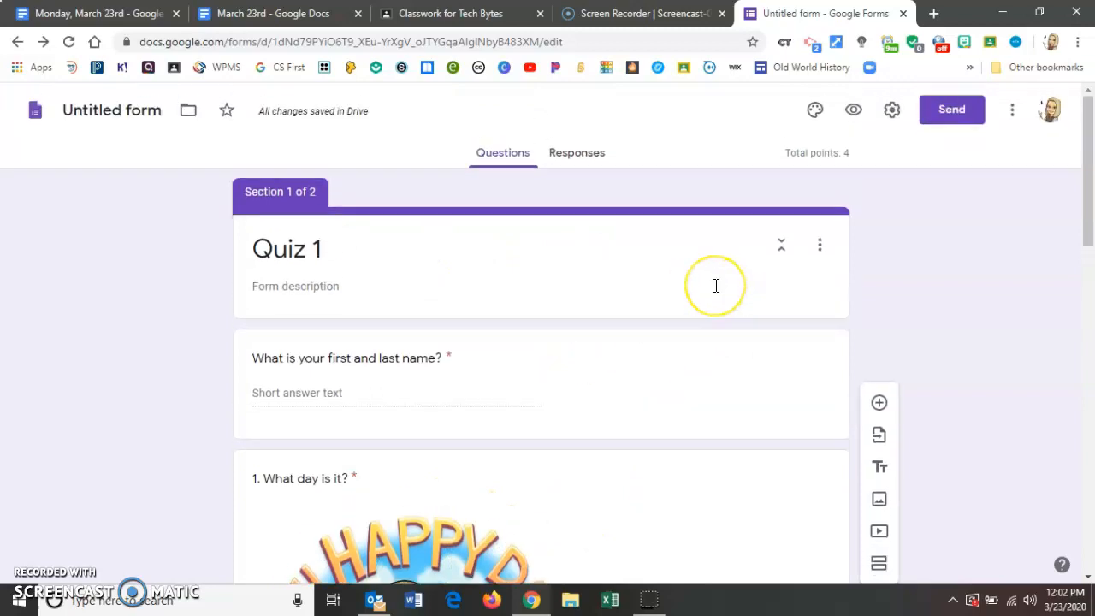
pyautogui.click(127, 122)
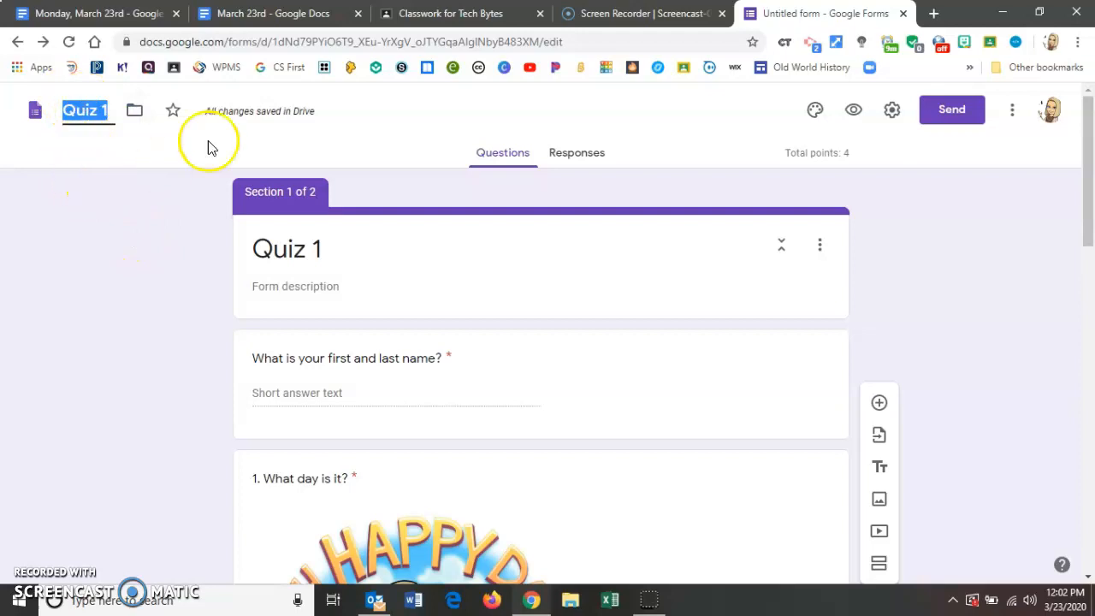
# Switch to Google Classroom and create an assignment titled "Quiz 1" in the Tech Bytes class.
pyautogui.click(469, 15)
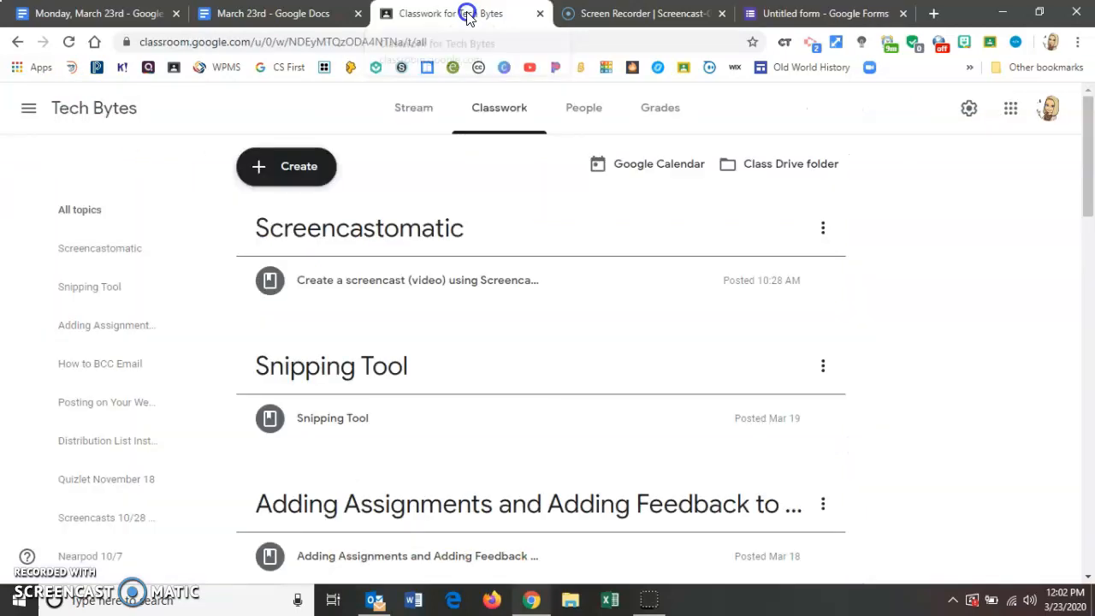
pyautogui.click(270, 180)
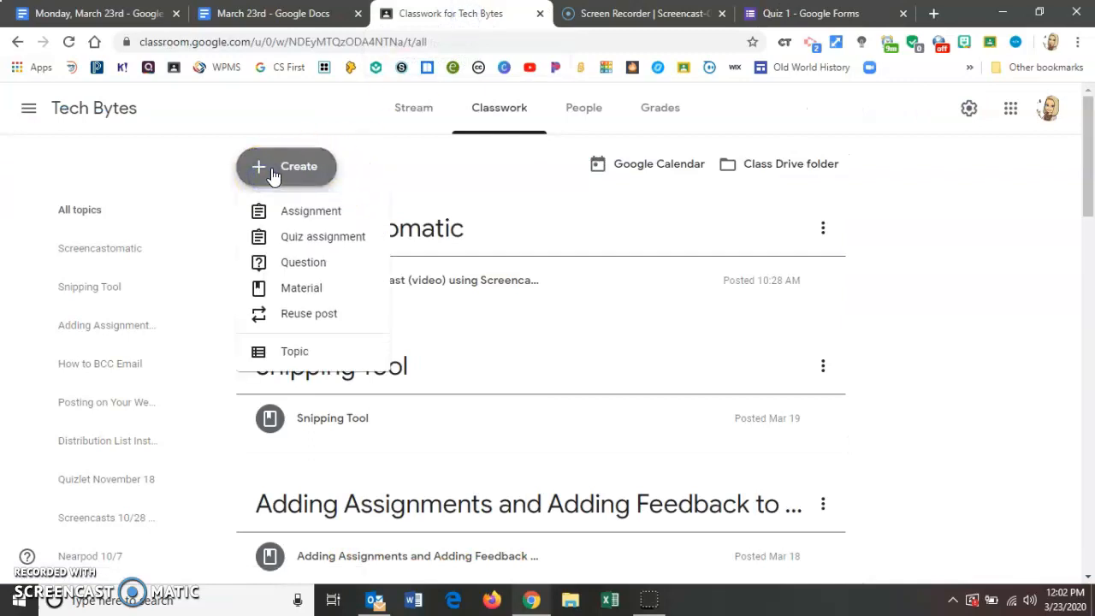
pyautogui.click(342, 219)
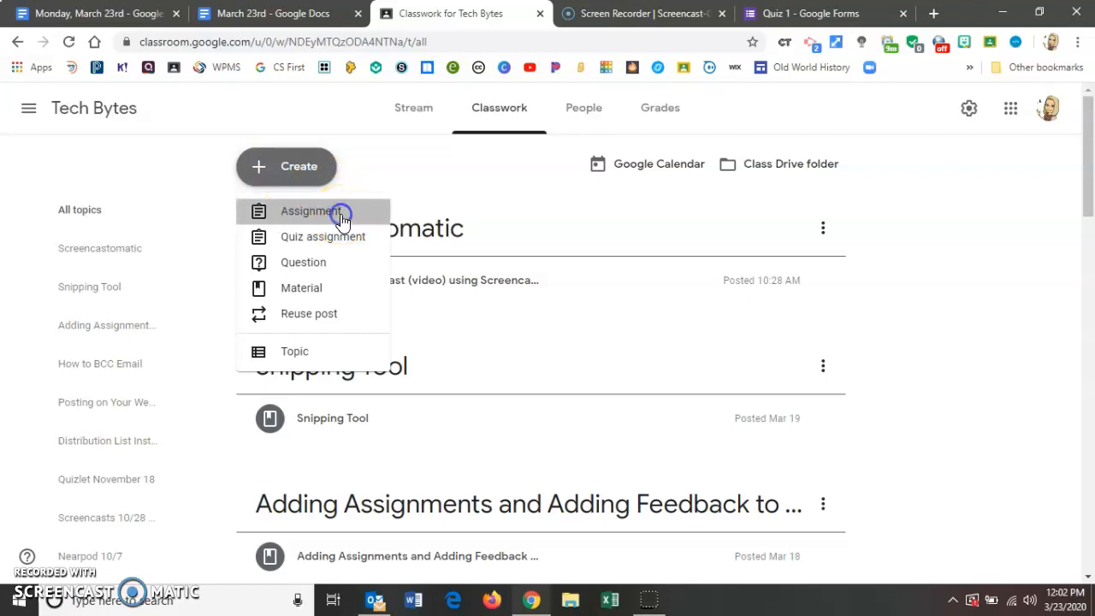
pyautogui.click(286, 173)
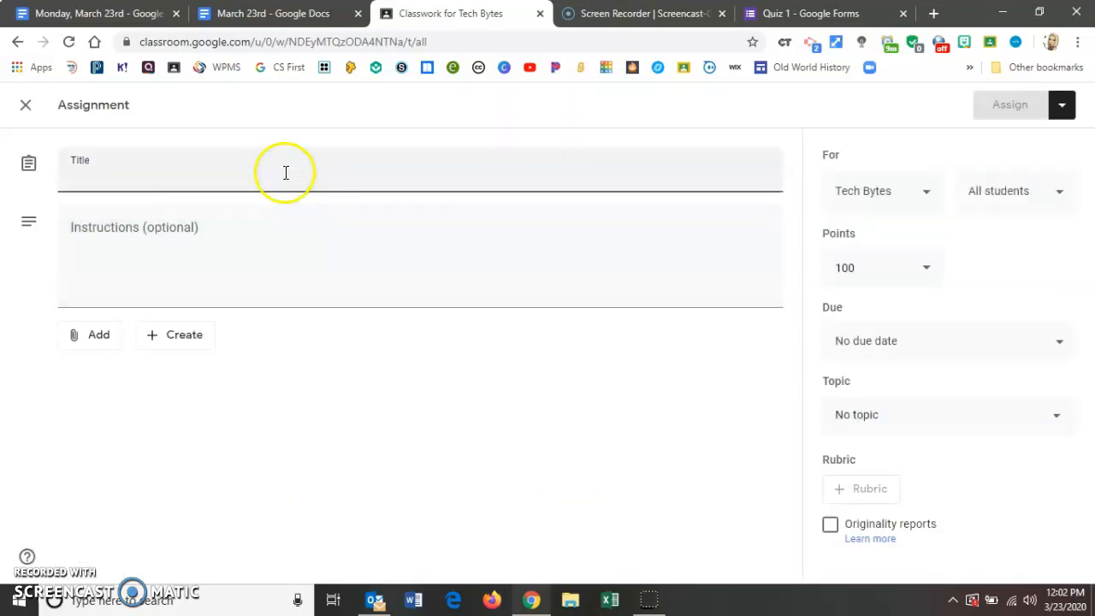
pyautogui.write('Quiz 1')
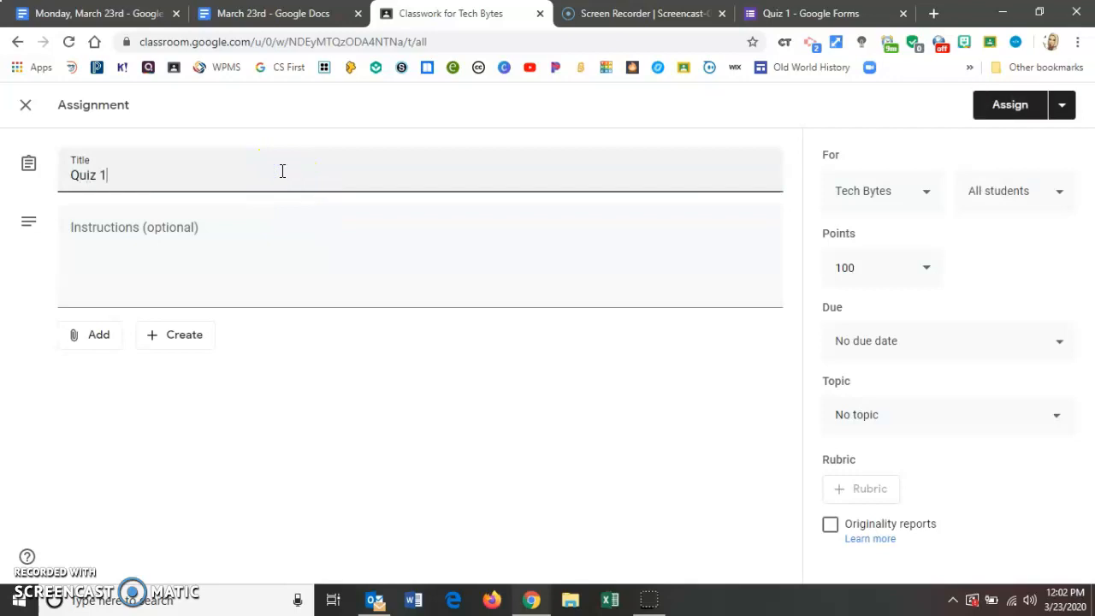
# Attach the Quiz 1 form from the recent Google Drive files to the assignment.
pyautogui.click(87, 343)
pyautogui.click(189, 375)
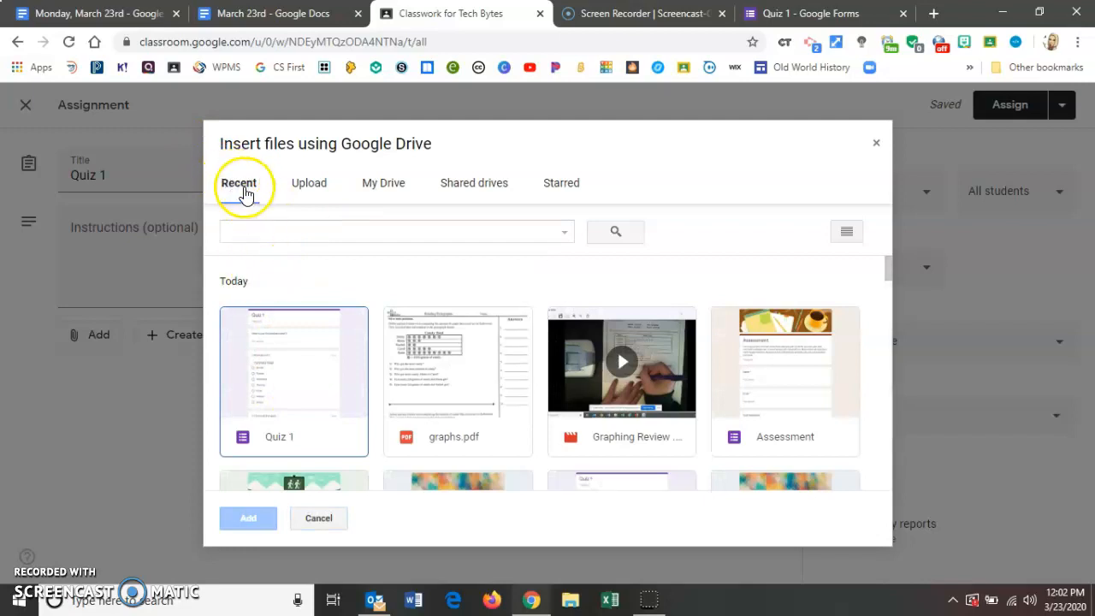
pyautogui.click(279, 364)
pyautogui.click(248, 519)
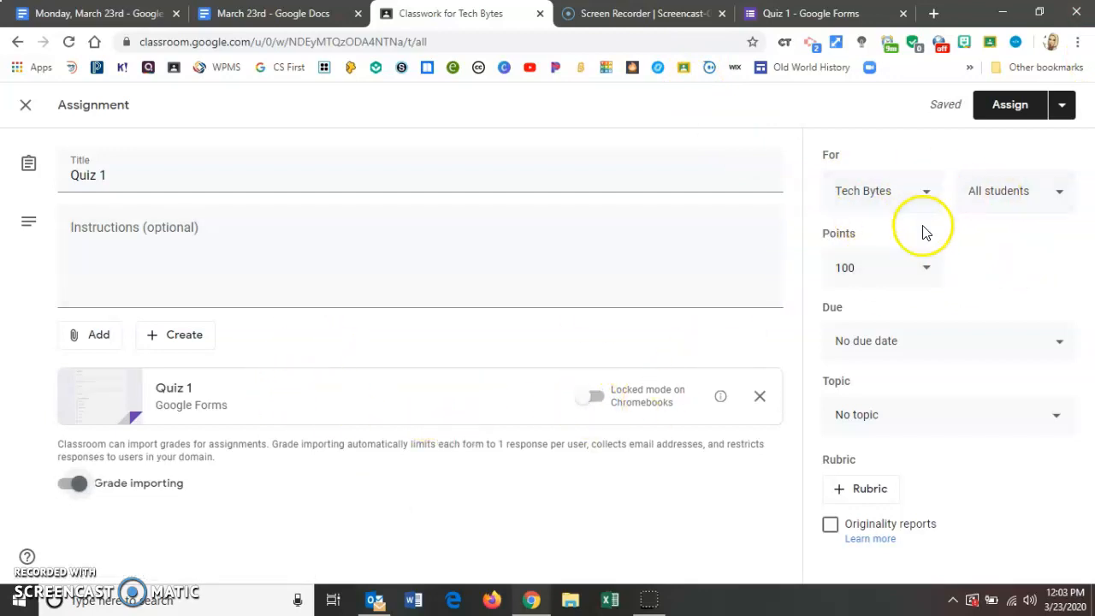
# Set the assignment to Ungraded with no topic and close it as a draft without assigning it.
pyautogui.click(924, 268)
pyautogui.click(869, 315)
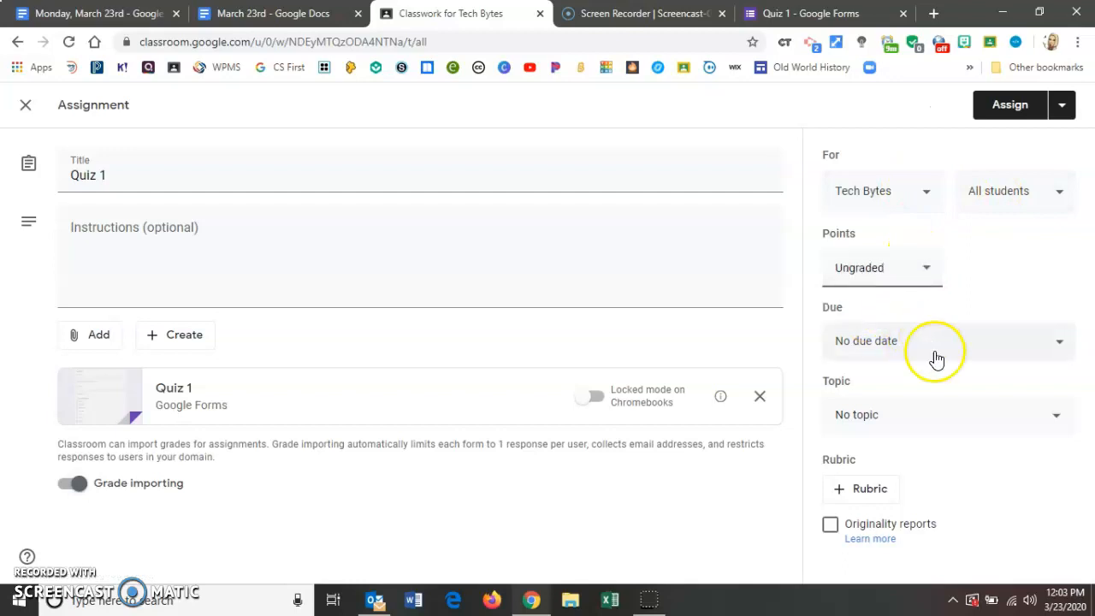
pyautogui.click(982, 417)
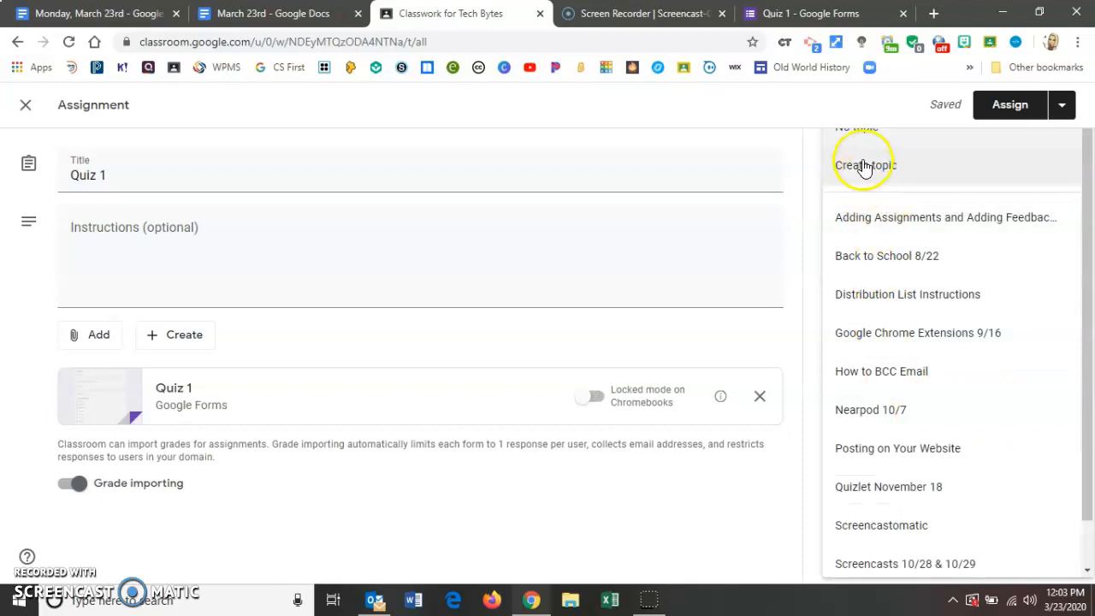
pyautogui.click(820, 193)
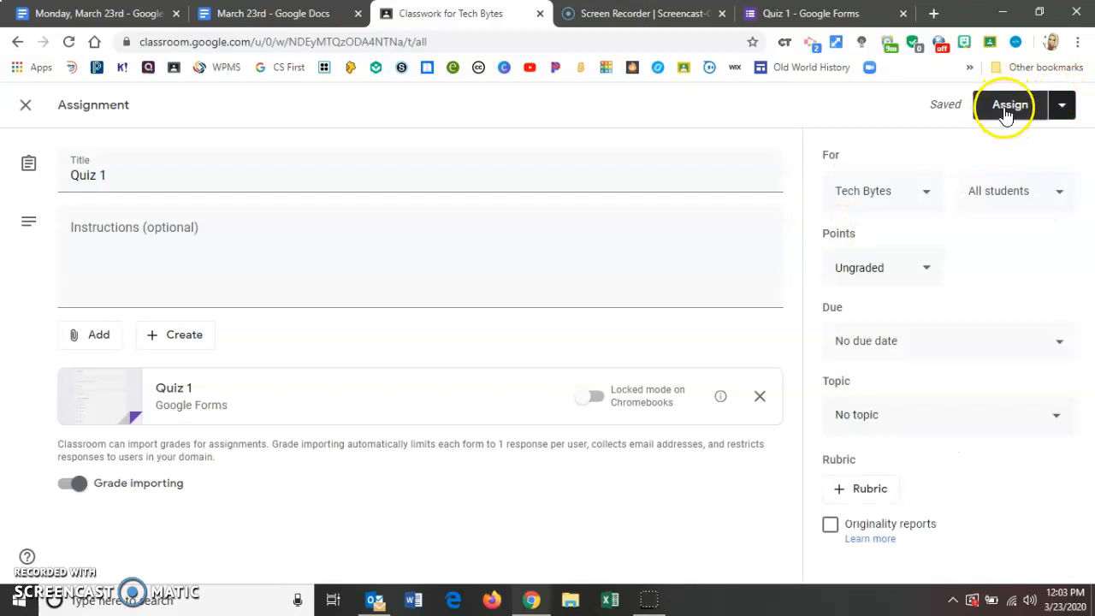
pyautogui.click(28, 106)
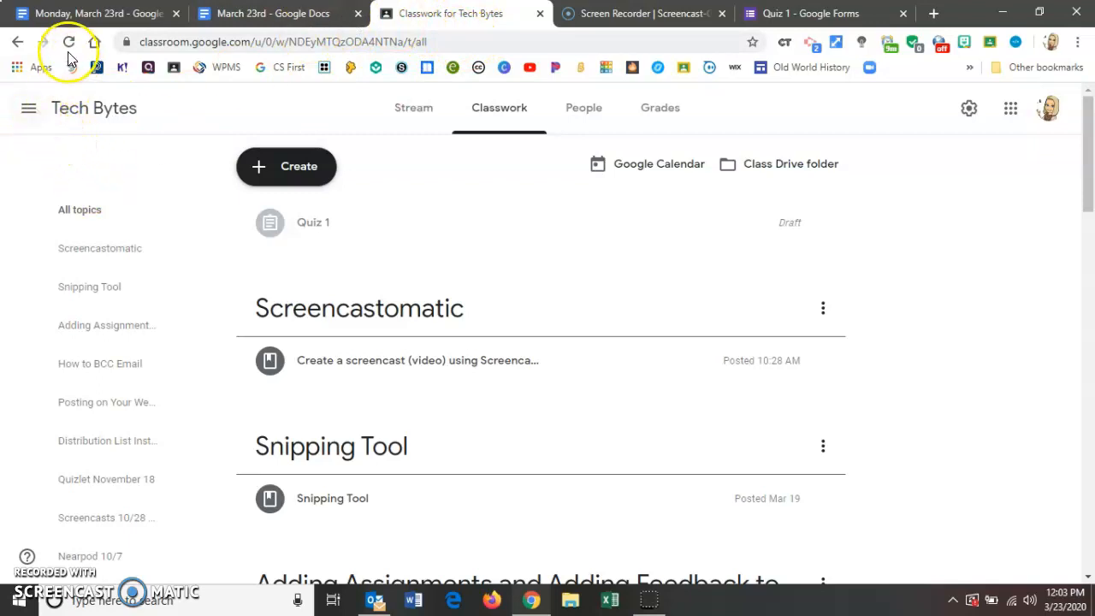
# Go to the Intro to Programming Spring class and open the form attached to the Toy Capsule Challenge VOTE assignment.
pyautogui.click(28, 109)
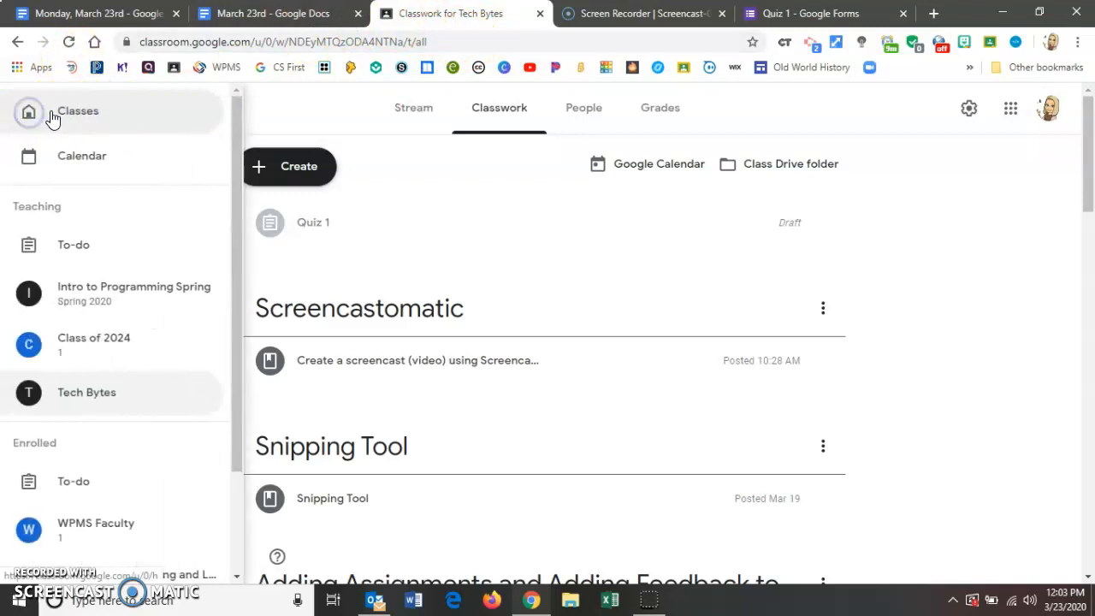
pyautogui.click(127, 302)
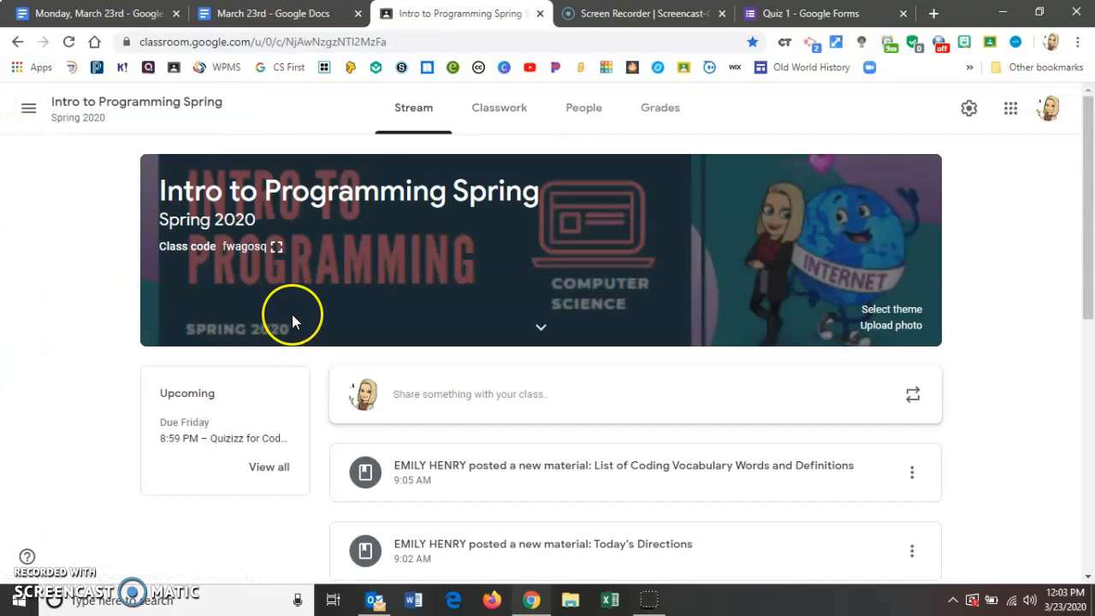
pyautogui.click(500, 108)
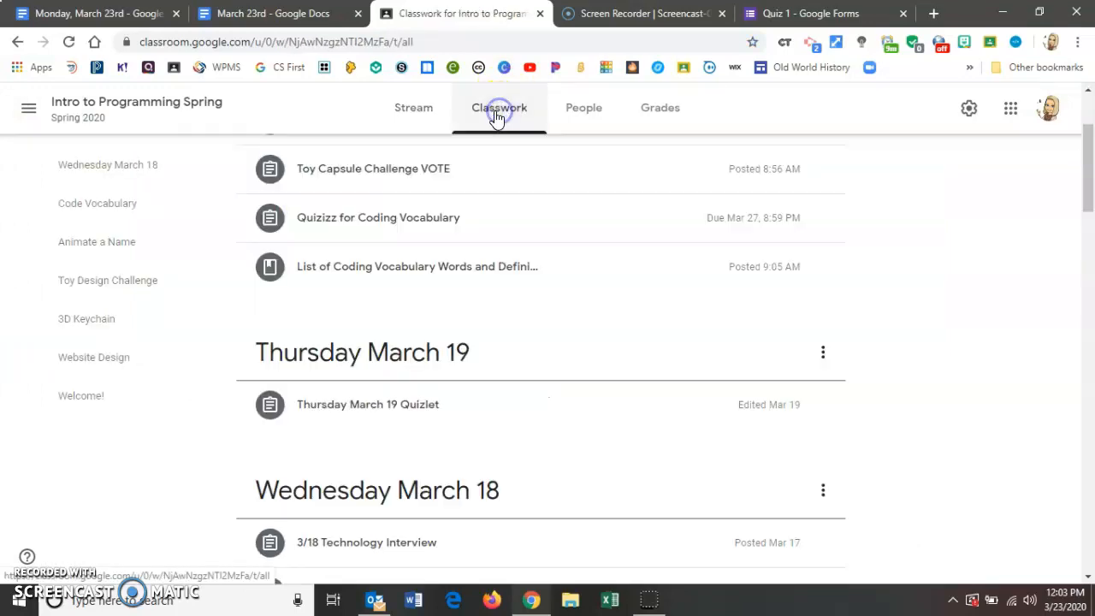
pyautogui.scroll(1, 505, 266)
pyautogui.click(522, 268)
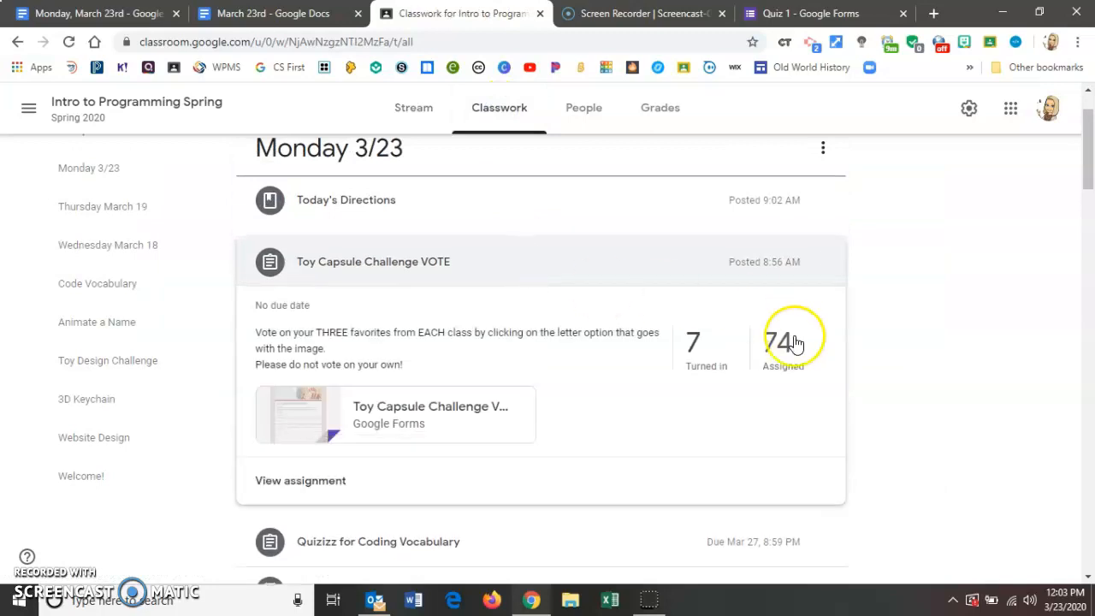
pyautogui.click(434, 423)
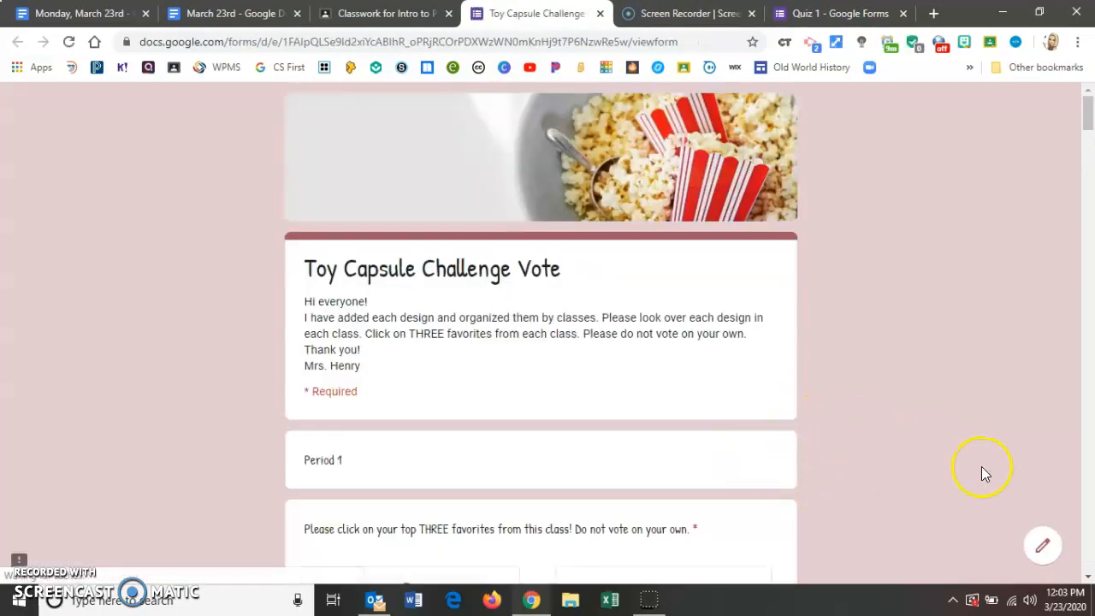
# Look through the Toy Capsule Challenge Vote form's questions, then open it in the editor and view its response summary.
pyautogui.scroll(-3, 949, 404)
pyautogui.scroll(3, 949, 404)
pyautogui.scroll(-4, 949, 405)
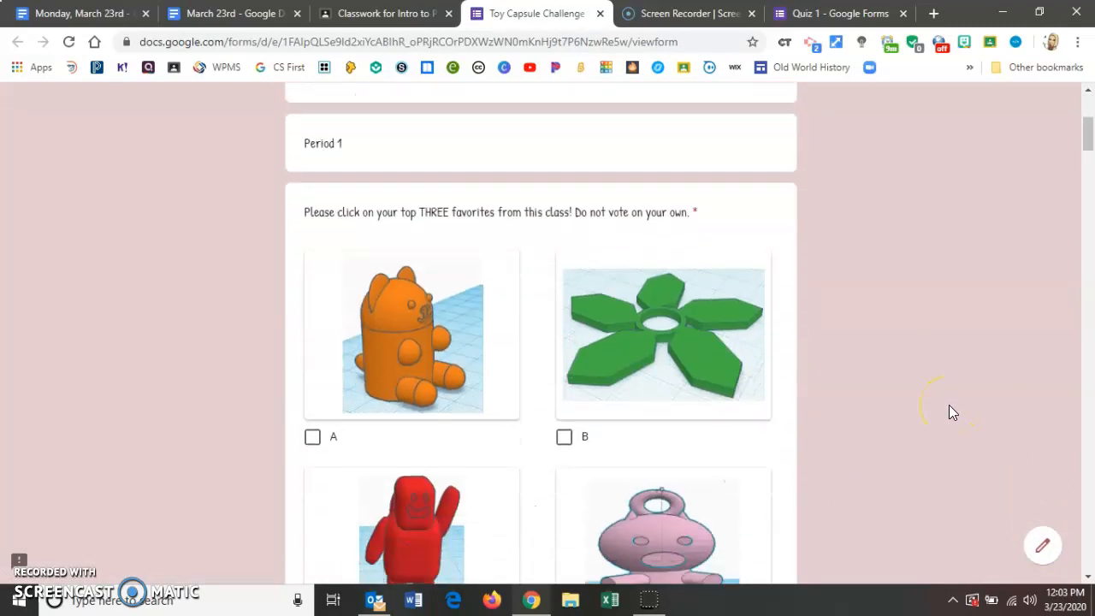
pyautogui.scroll(-10, 949, 405)
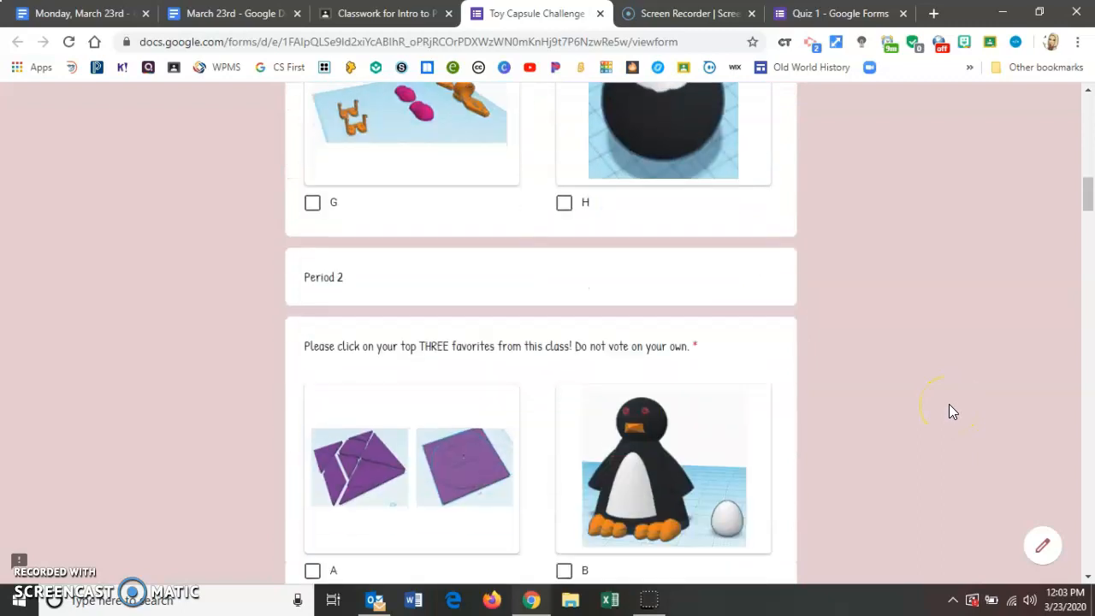
pyautogui.scroll(15, 949, 404)
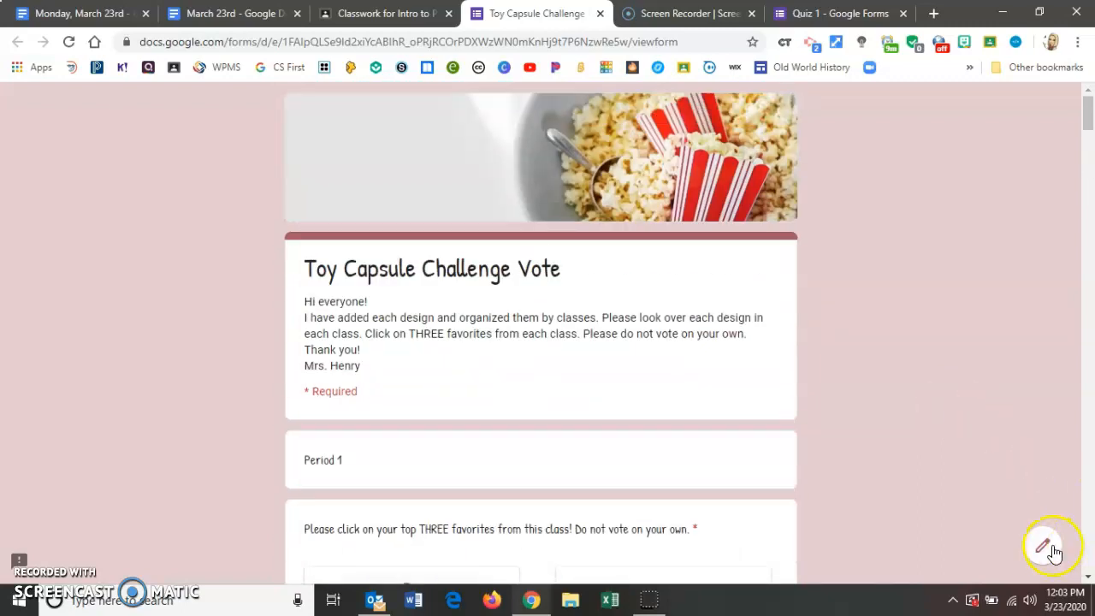
pyautogui.click(1048, 547)
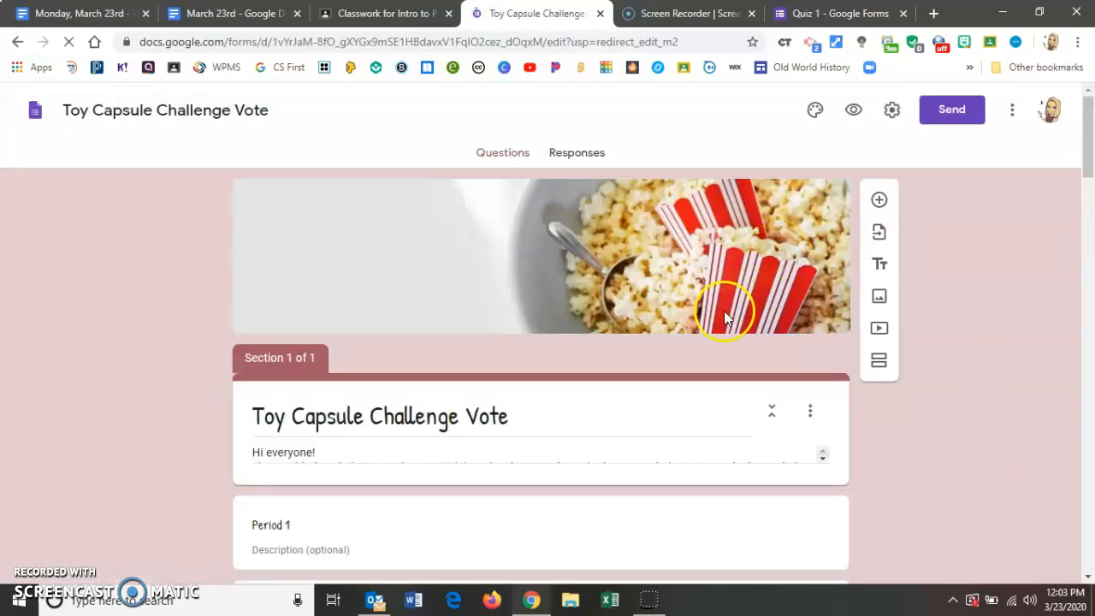
pyautogui.click(561, 154)
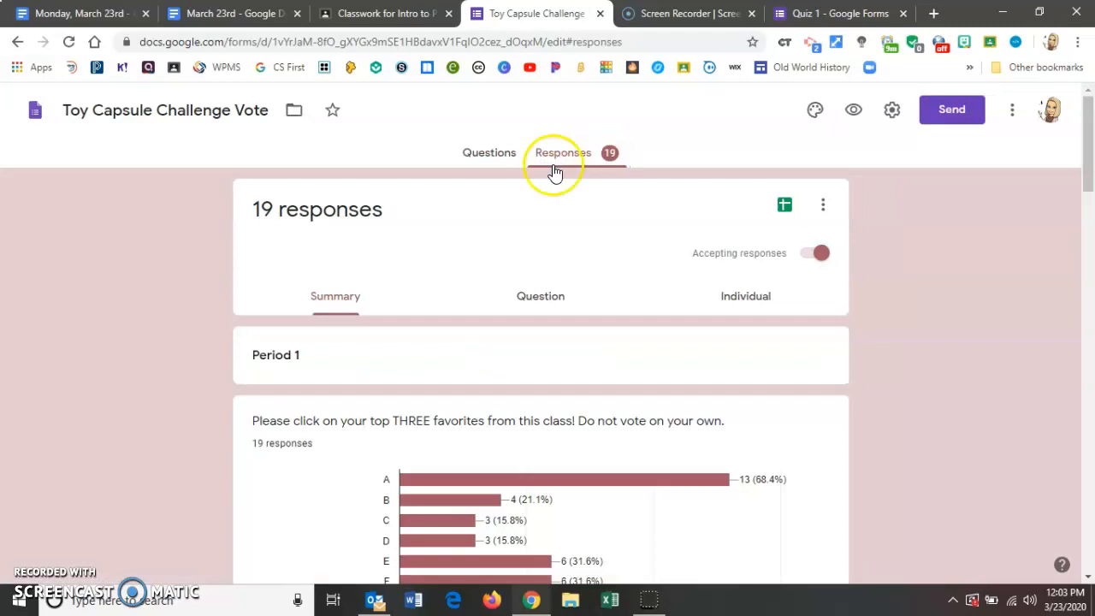
# Review the vote form's summary charts, then view the answers question by question.
pyautogui.scroll(-2, 565, 379)
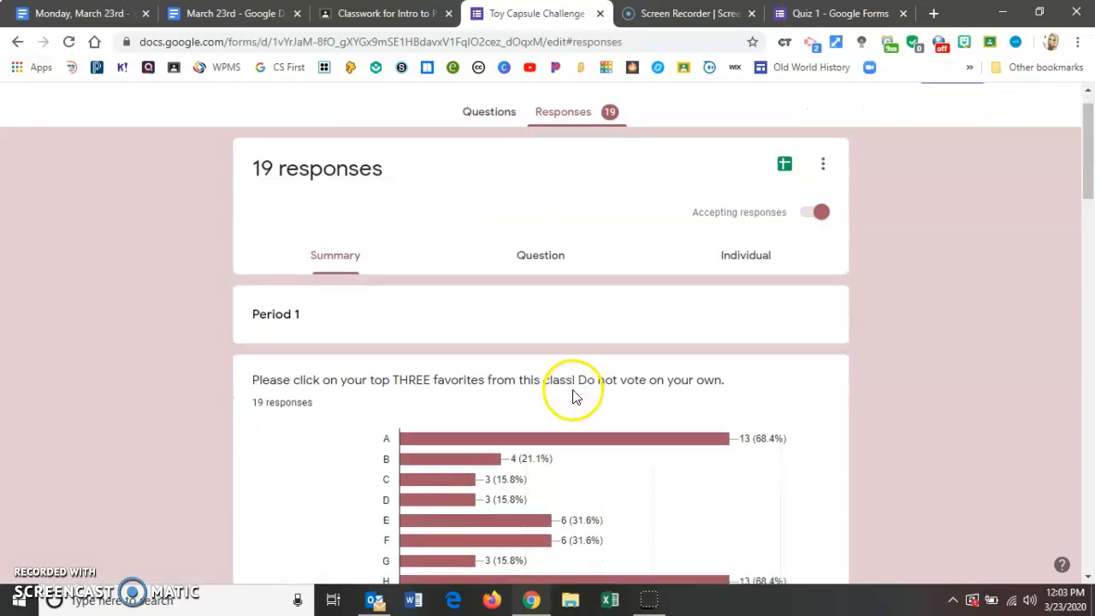
pyautogui.scroll(-5, 574, 385)
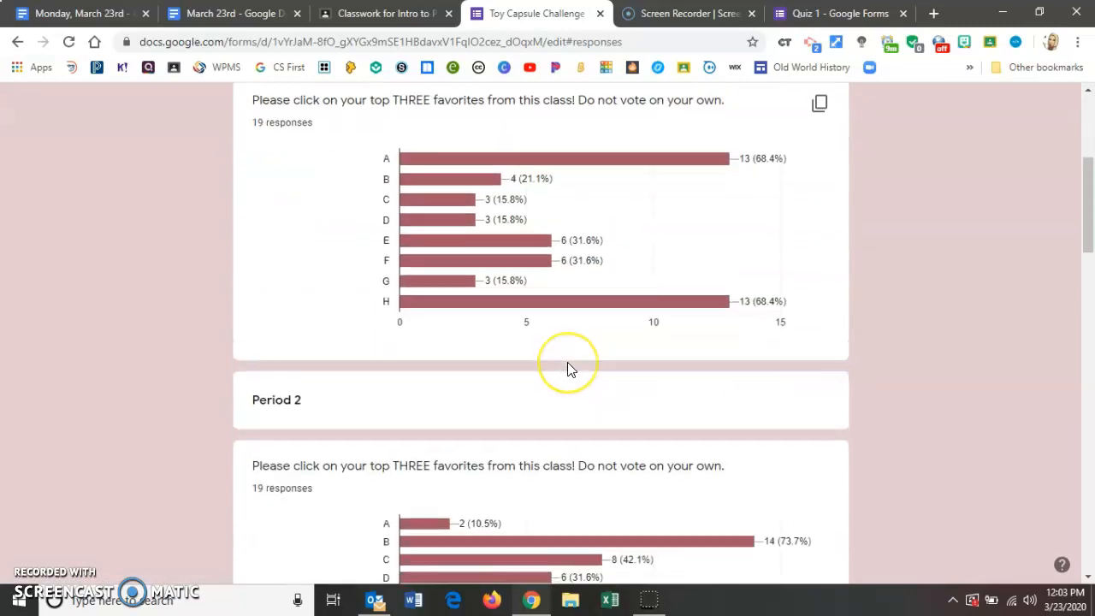
pyautogui.scroll(7, 616, 334)
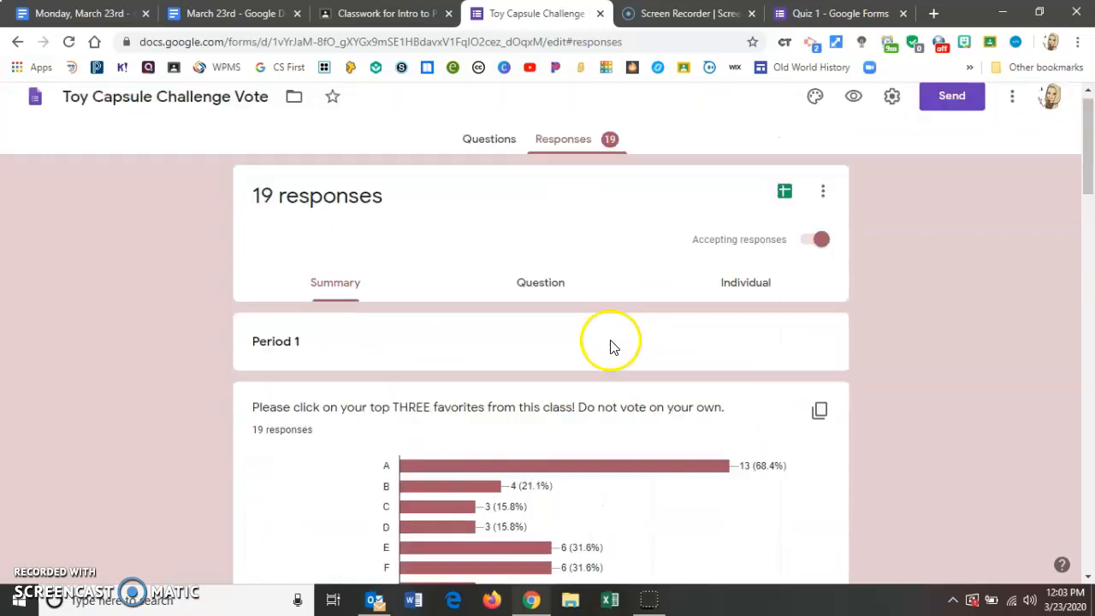
pyautogui.click(543, 298)
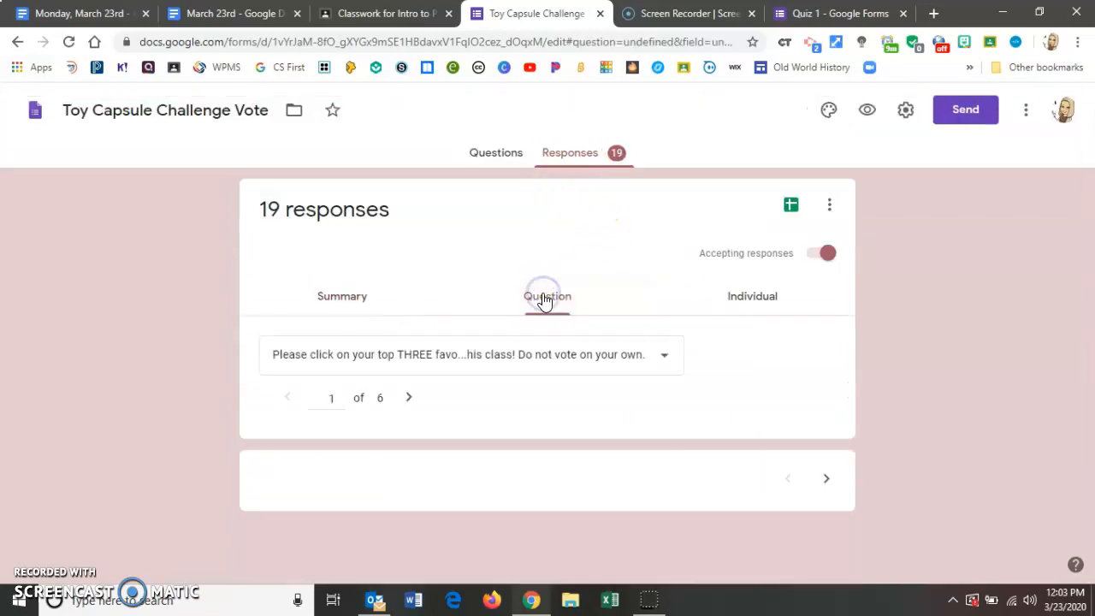
pyautogui.scroll(-1, 662, 428)
pyautogui.scroll(-4, 663, 428)
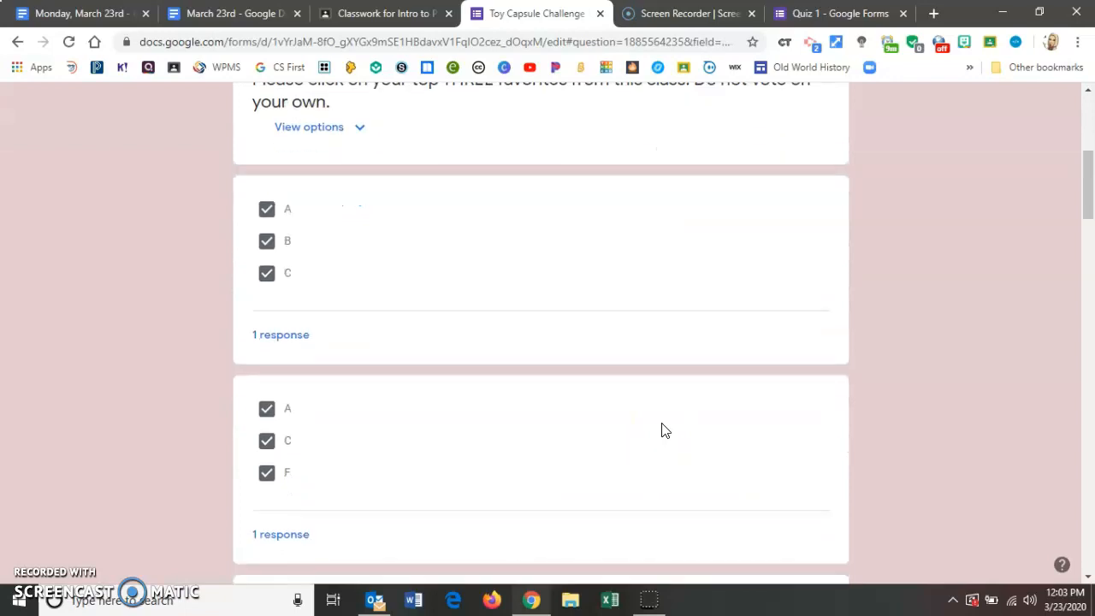
pyautogui.scroll(5, 662, 428)
# View the individual responses, paging forward two responses and back to the first one.
pyautogui.click(749, 310)
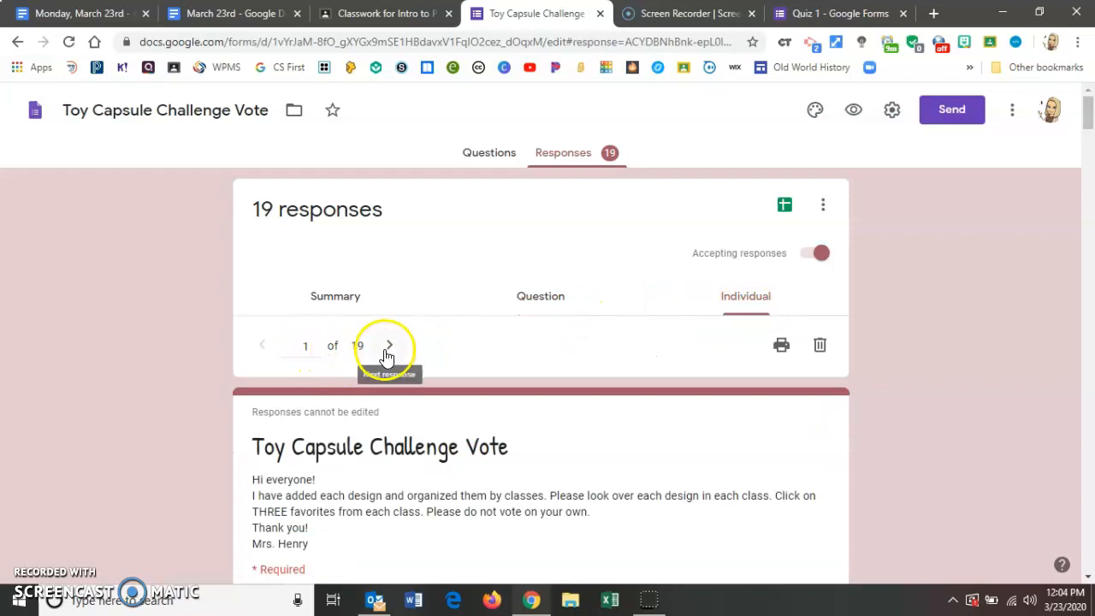
pyautogui.scroll(-2, 416, 340)
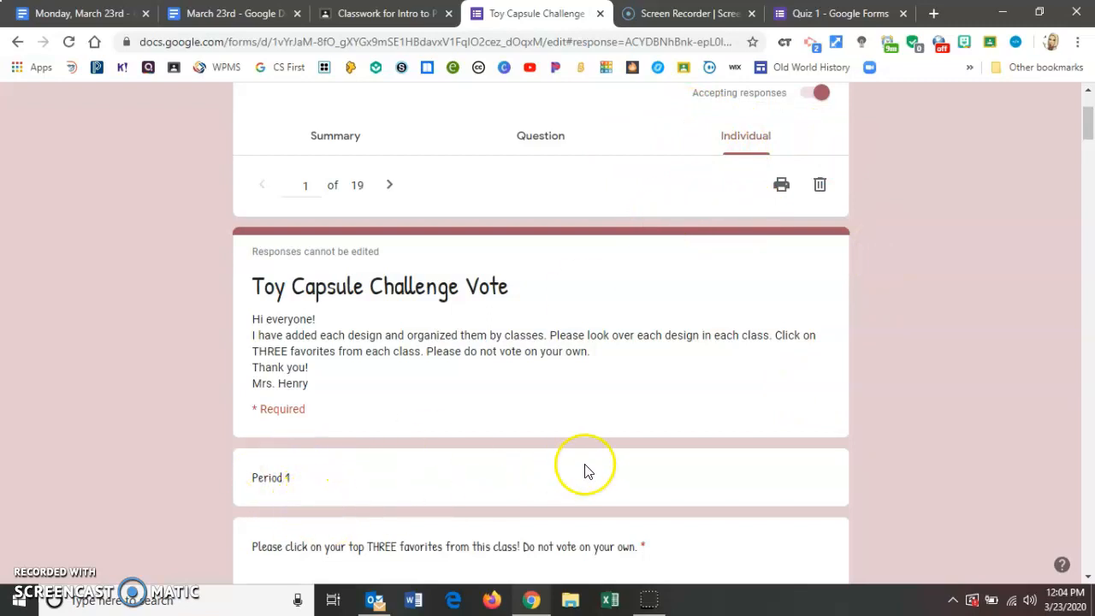
pyautogui.click(391, 187)
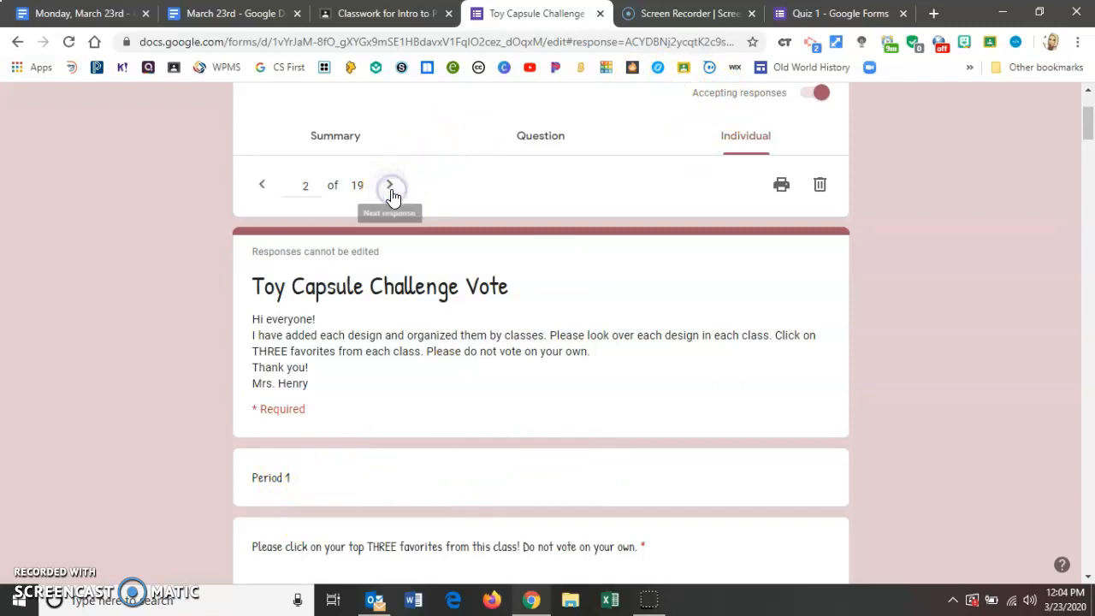
pyautogui.click(391, 186)
pyautogui.click(264, 191)
pyautogui.click(264, 190)
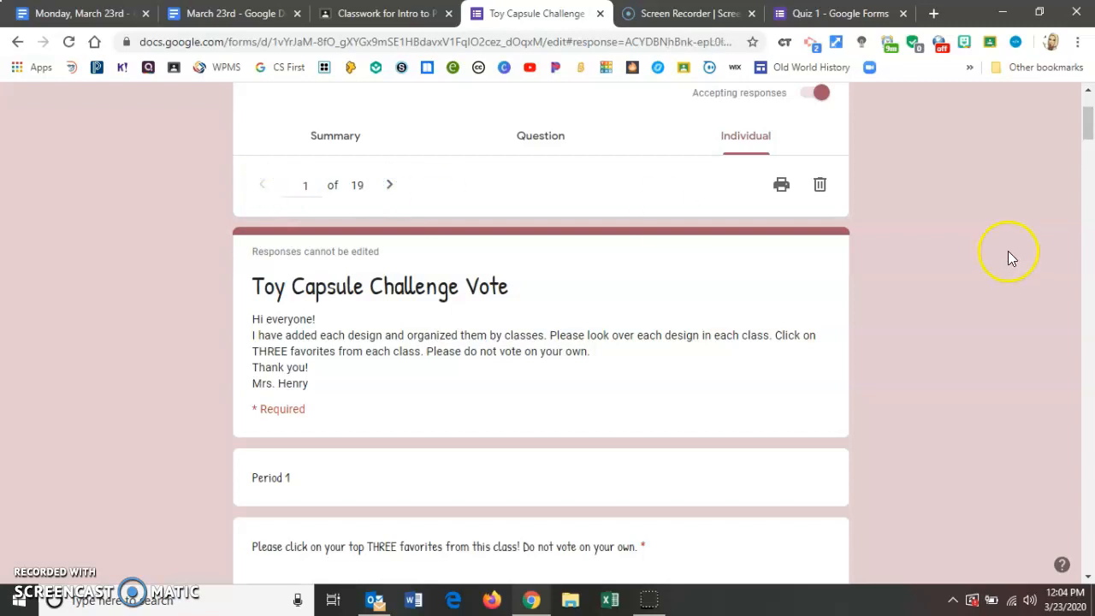
pyautogui.scroll(-3, 1008, 250)
pyautogui.scroll(5, 1008, 251)
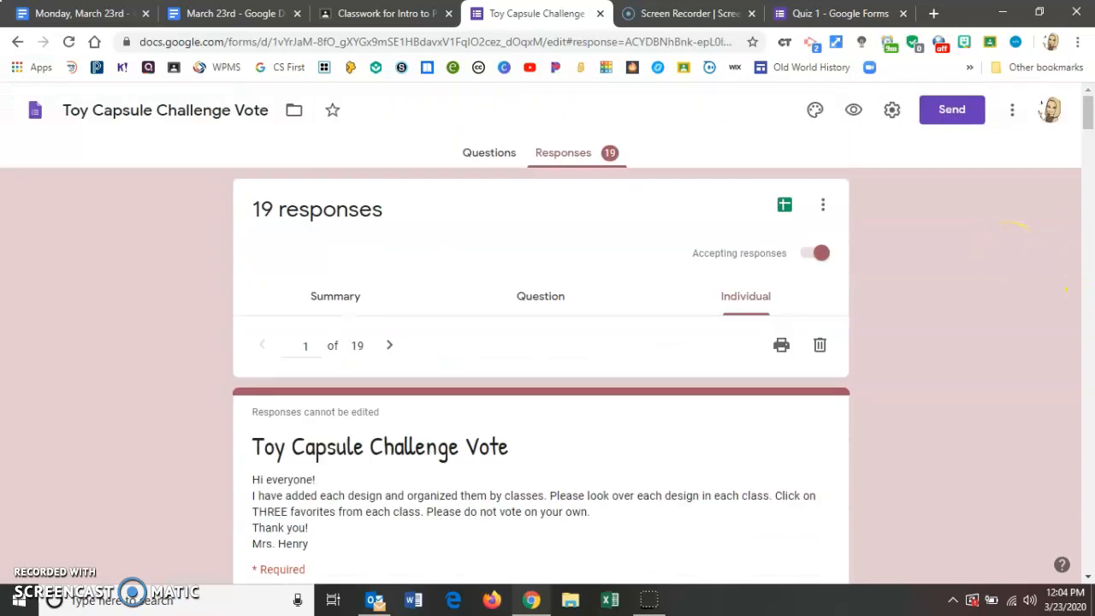
# Return to the Google Forms home page in the Quiz 1 browser tab and create a new form from the Worksheet template.
pyautogui.click(846, 14)
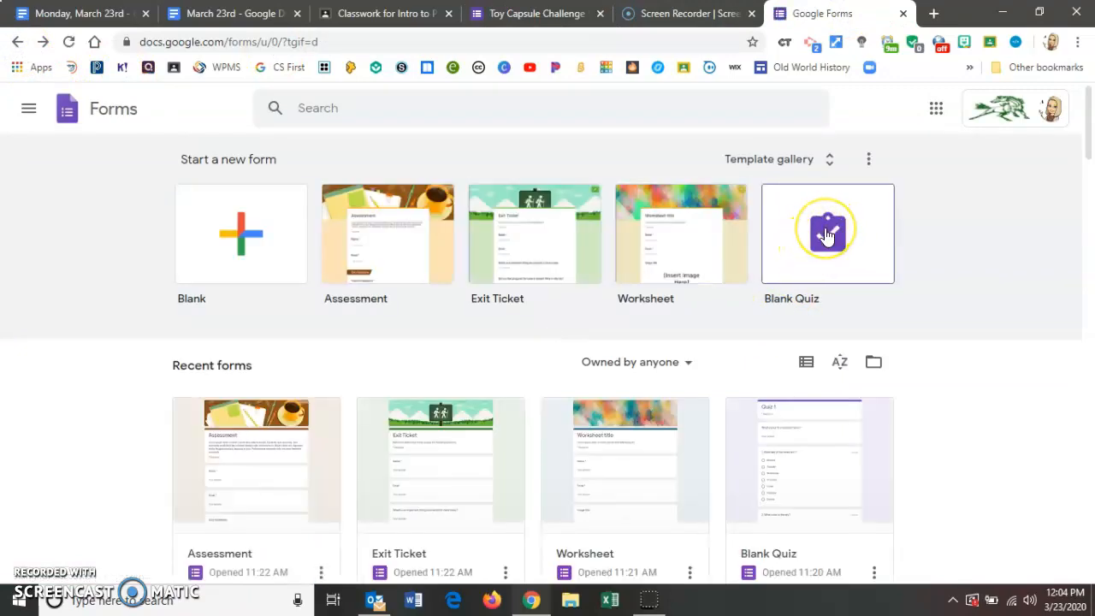
pyautogui.click(529, 253)
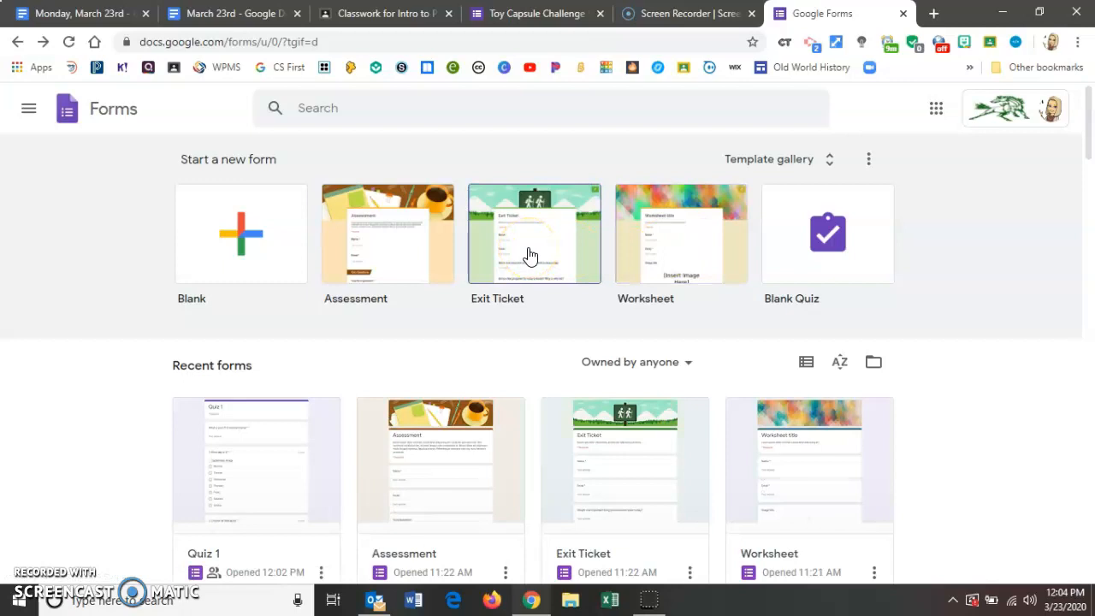
pyautogui.click(682, 268)
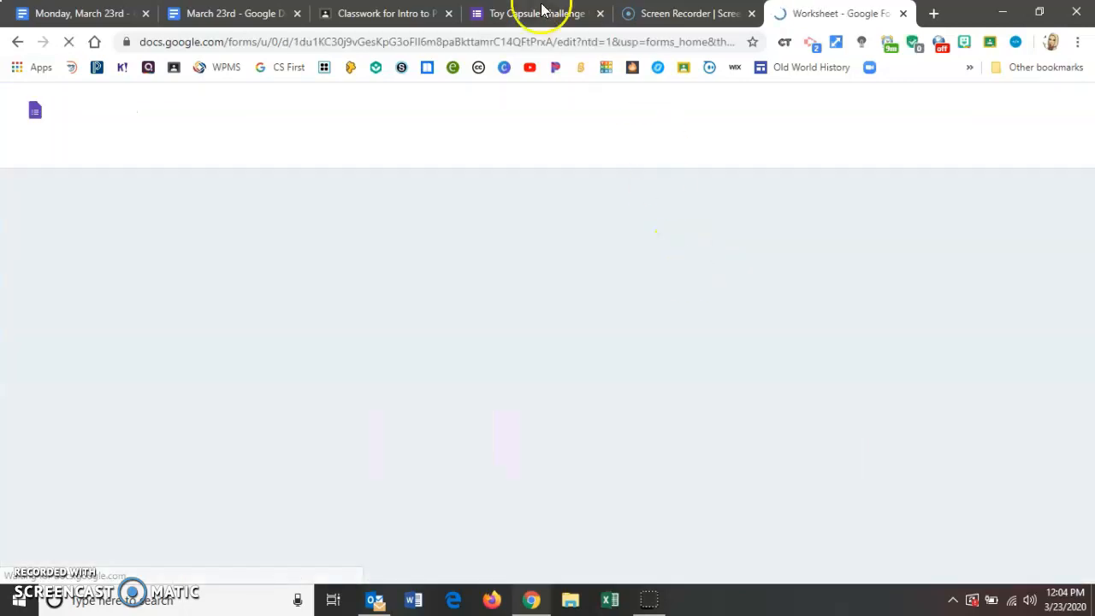
# Switch to the March 23rd Google Doc and open the FirefliesQuestions form link in its Reading section.
pyautogui.click(229, 19)
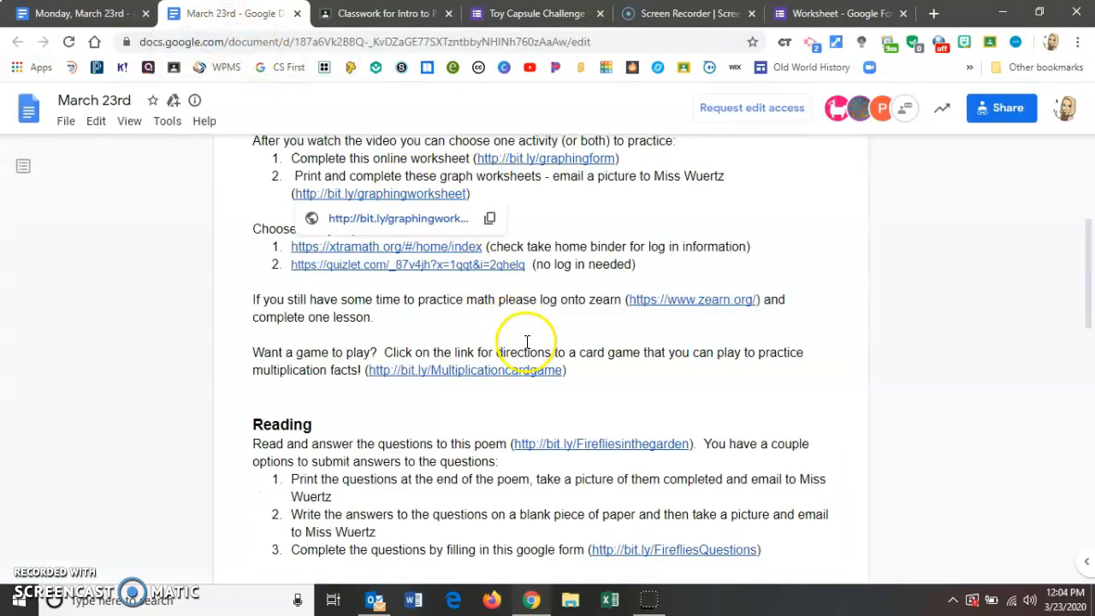
pyautogui.scroll(1, 528, 343)
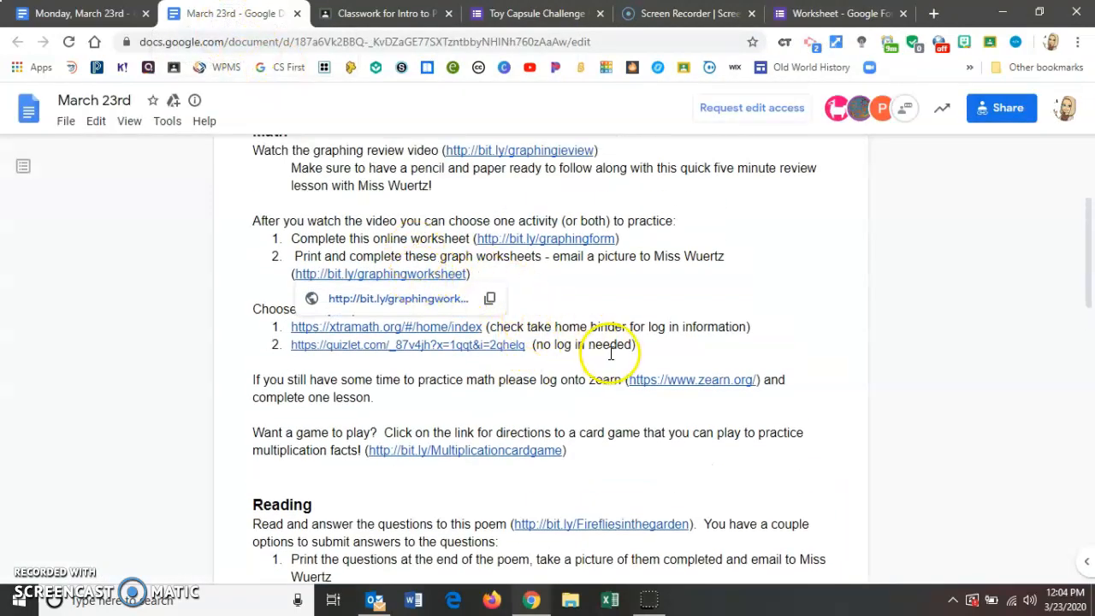
pyautogui.scroll(1, 611, 353)
pyautogui.scroll(-3, 607, 428)
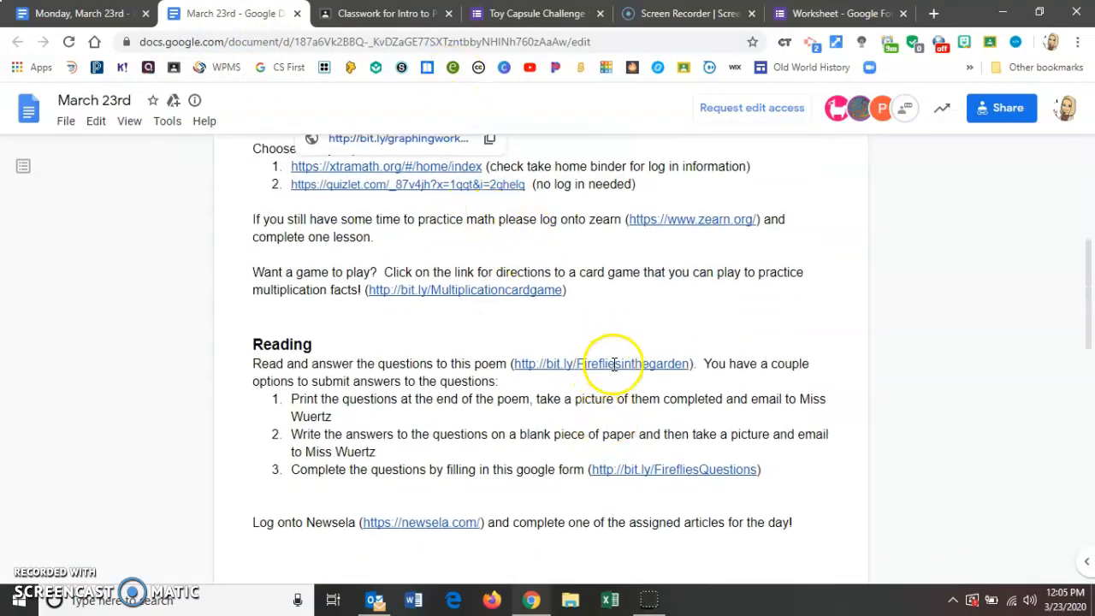
pyautogui.click(673, 482)
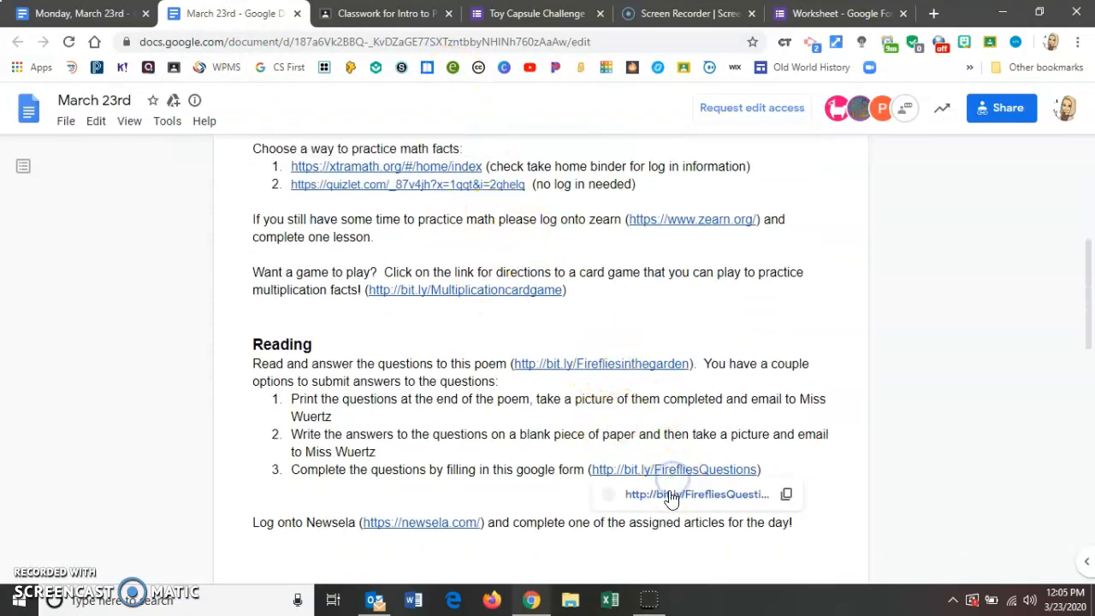
pyautogui.click(671, 492)
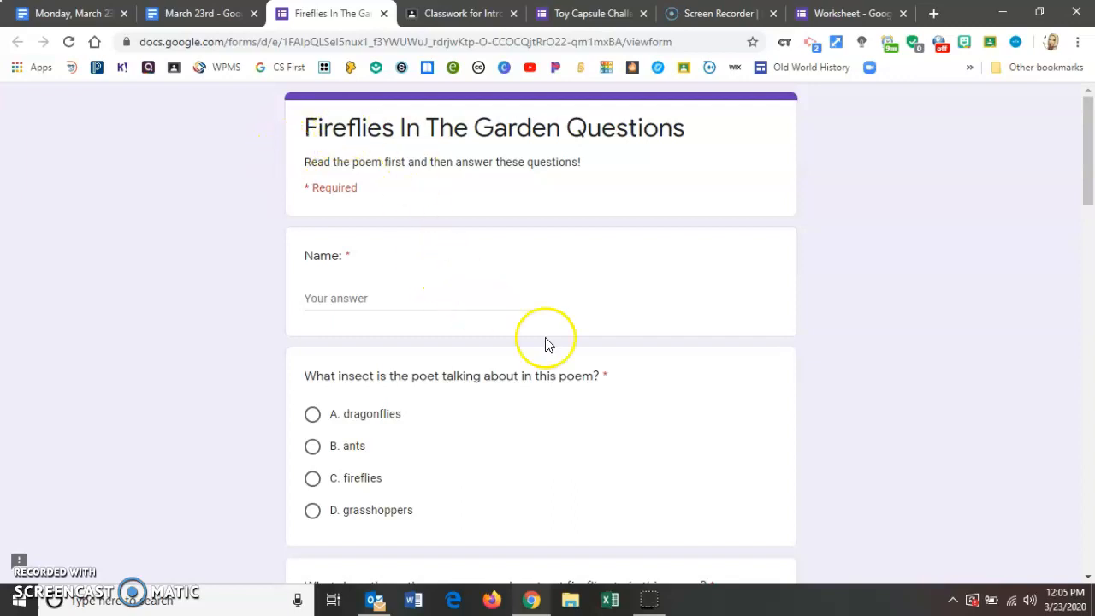
# Look through the questions of the Fireflies In The Garden Questions form and return to its beginning.
pyautogui.scroll(-2, 685, 384)
pyautogui.scroll(-7, 686, 387)
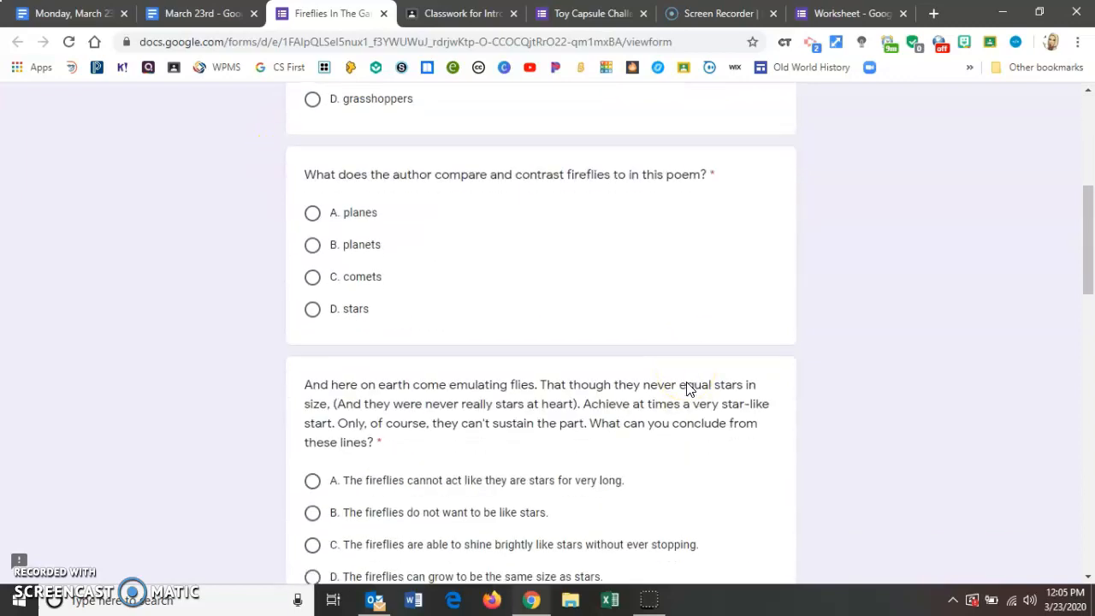
pyautogui.scroll(-9, 686, 388)
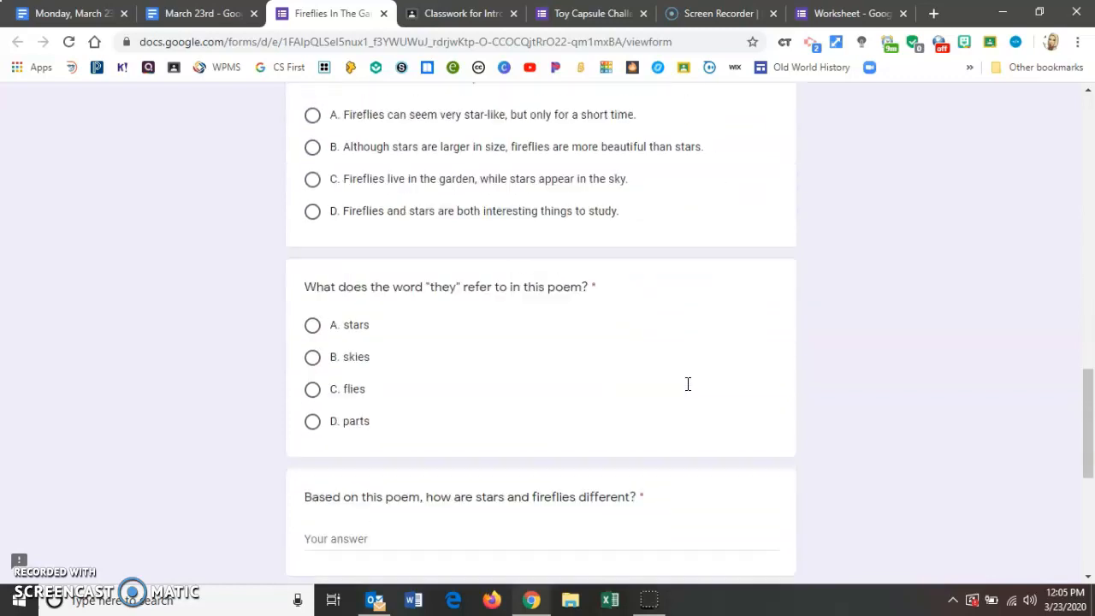
pyautogui.scroll(18, 683, 389)
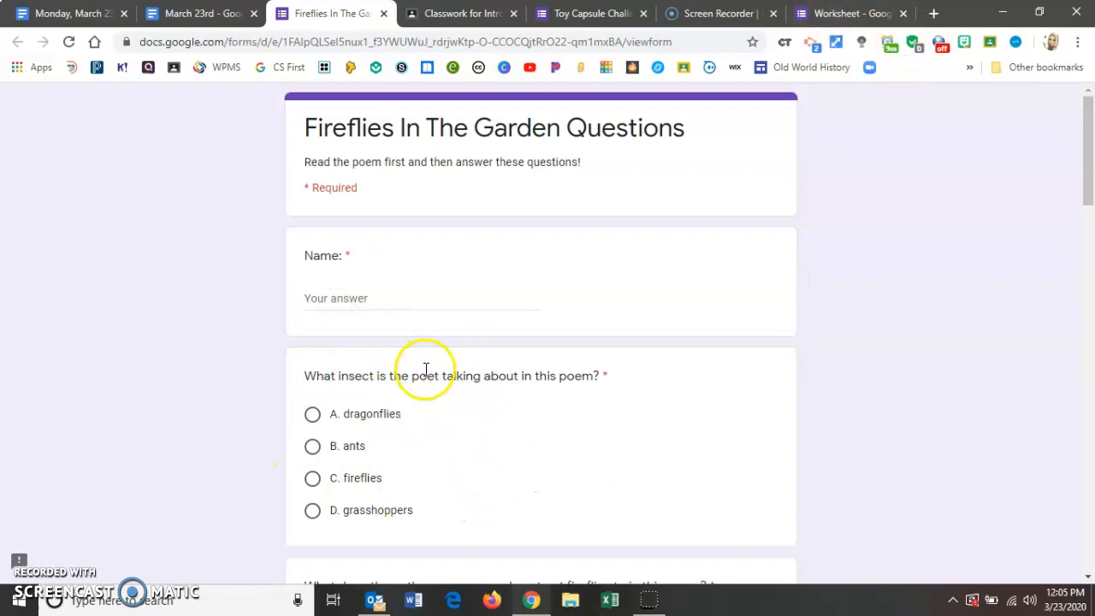
# Go back to the new Worksheet form and examine its name, email, image placeholder and sample question sections.
pyautogui.click(830, 15)
pyautogui.scroll(-5, 577, 342)
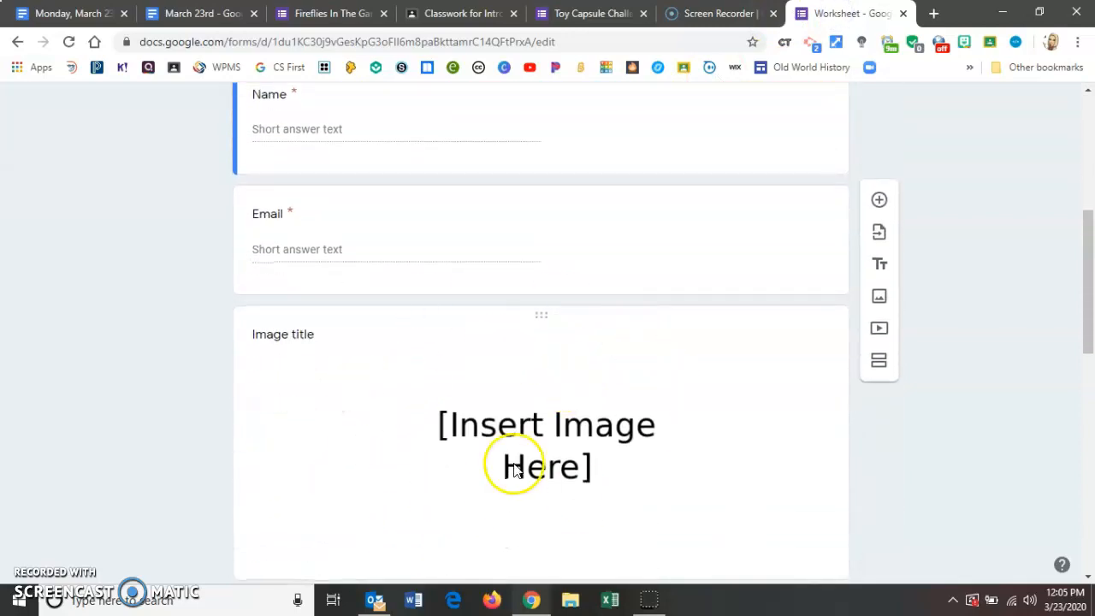
pyautogui.scroll(-2, 532, 428)
pyautogui.scroll(-3, 533, 428)
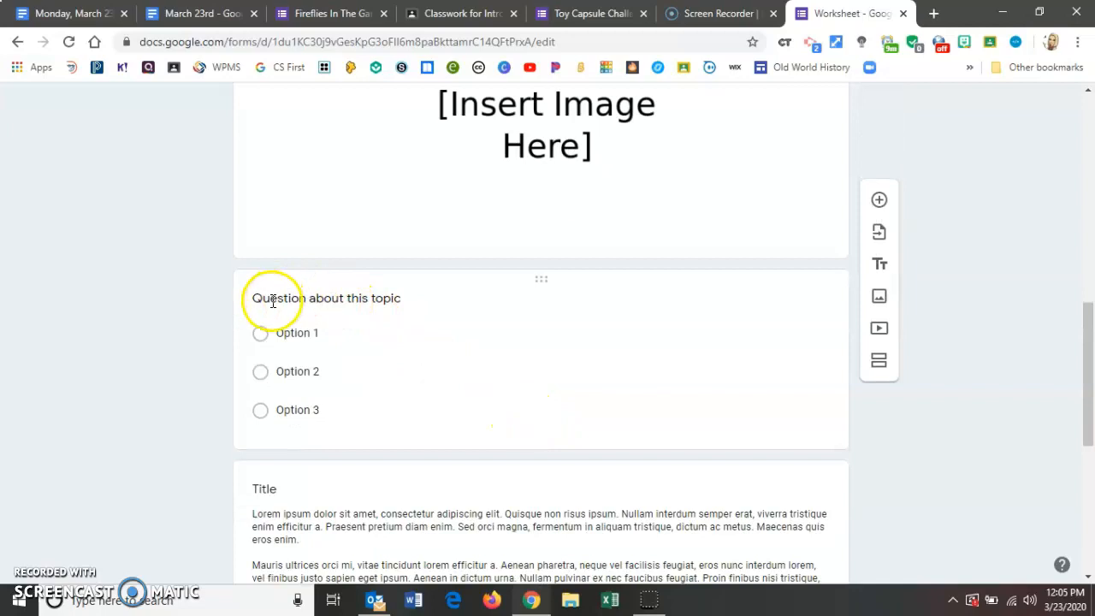
pyautogui.scroll(1, 615, 399)
pyautogui.scroll(3, 614, 399)
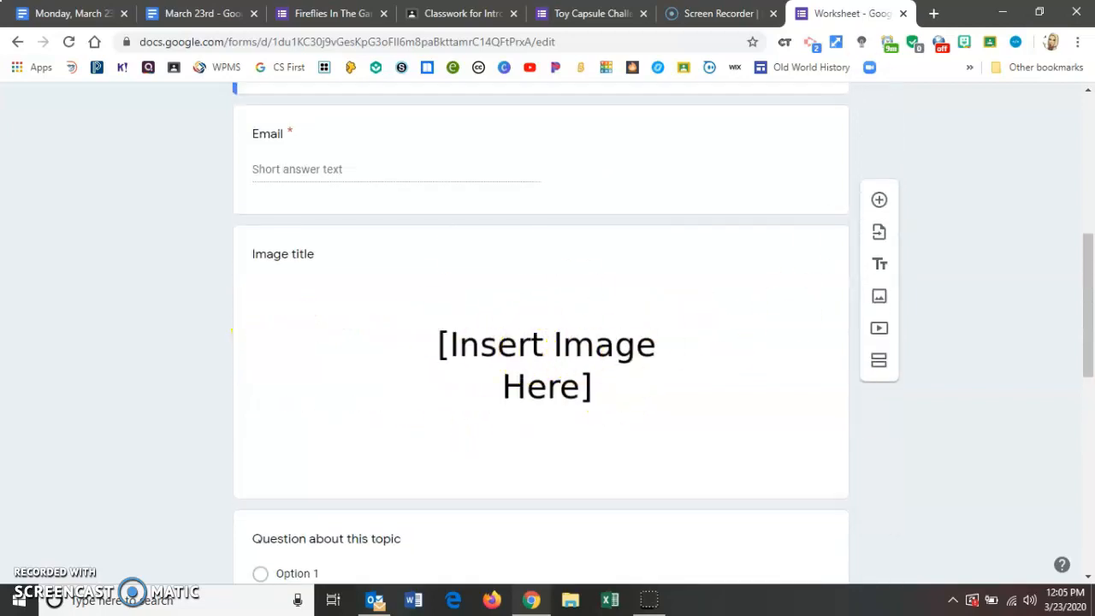